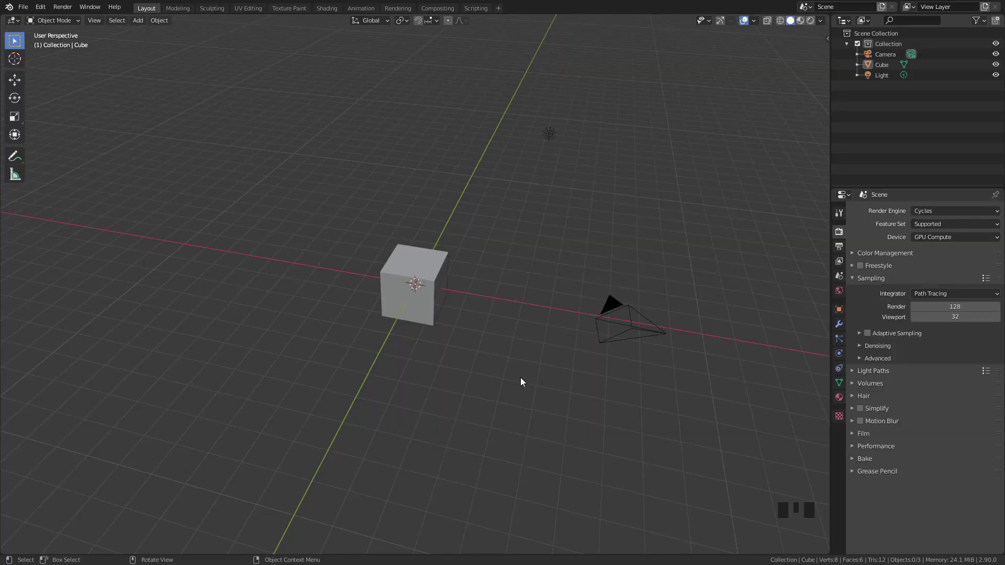
Delete the default cube, camera and light, and add a monkey mesh in their place
drag(309, 85, 726, 453)
key(x)
click(726, 453)
key(shift+a)
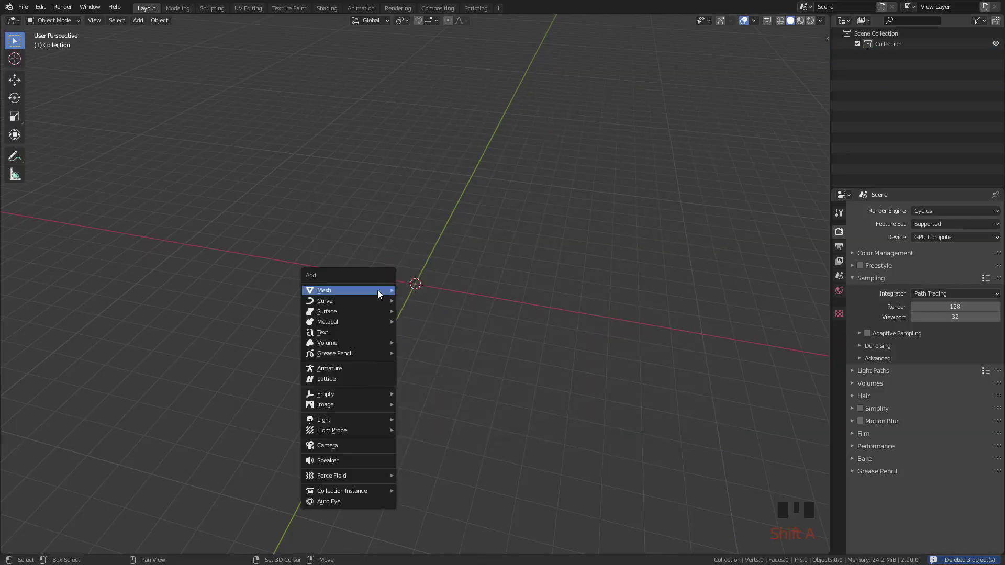
mouse_move(378, 290)
click(444, 388)
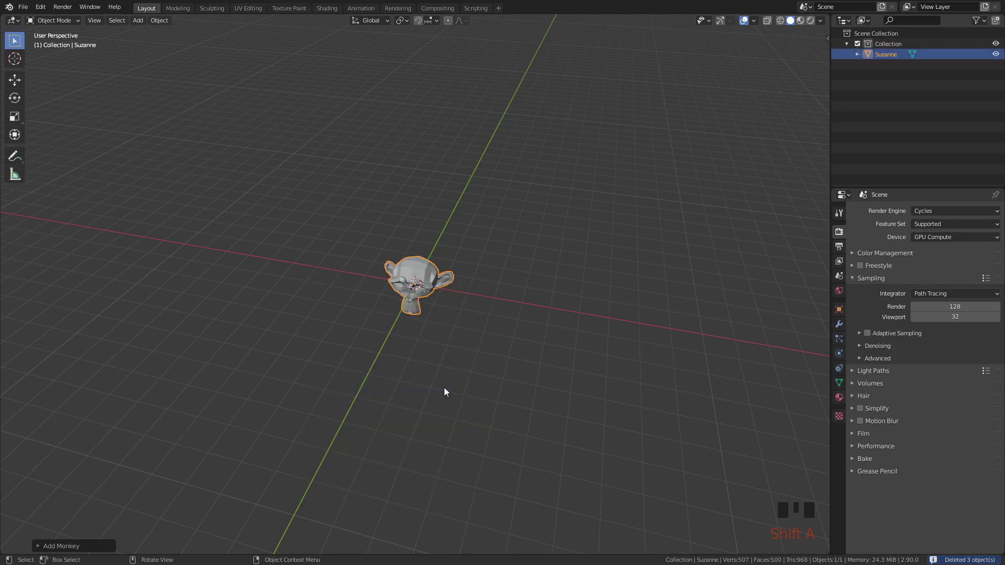
Apply smooth shading to the monkey head
scroll(434, 303, up, 5)
scroll(437, 311, up, 4)
middle_drag(449, 284, 437, 268)
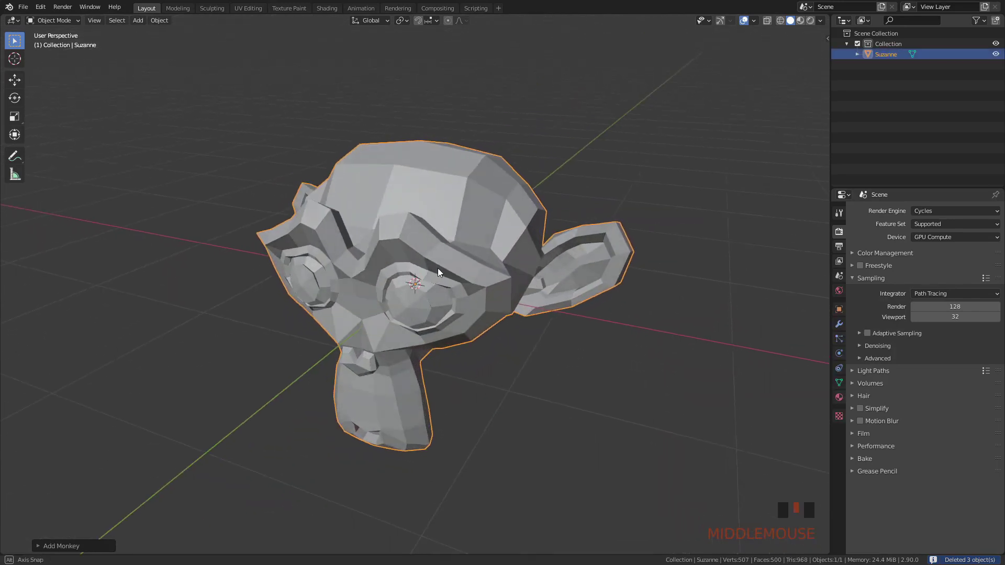
right_click(447, 220)
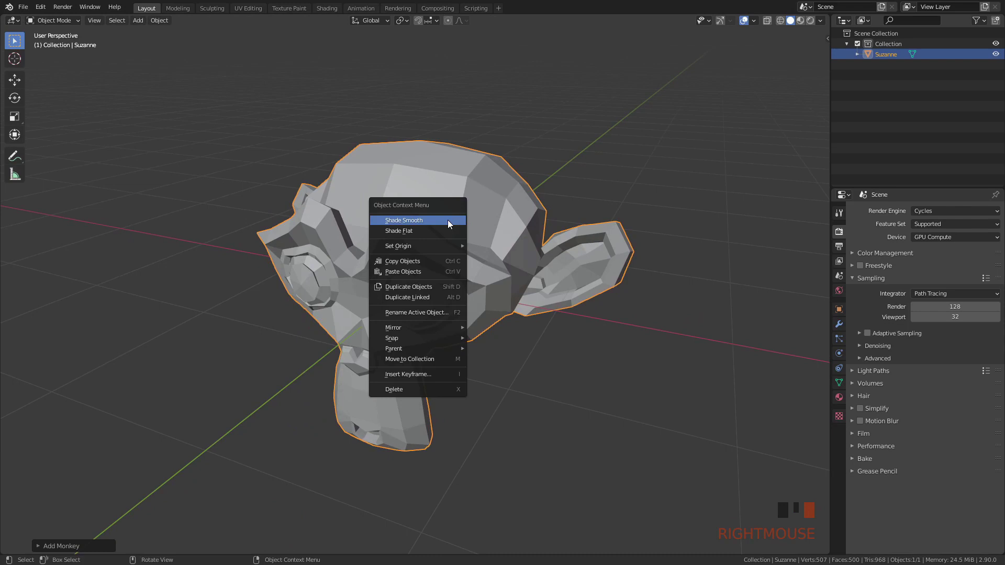
click(447, 220)
Add a Subdivision Surface modifier to the monkey and set its viewport level to 3
click(839, 324)
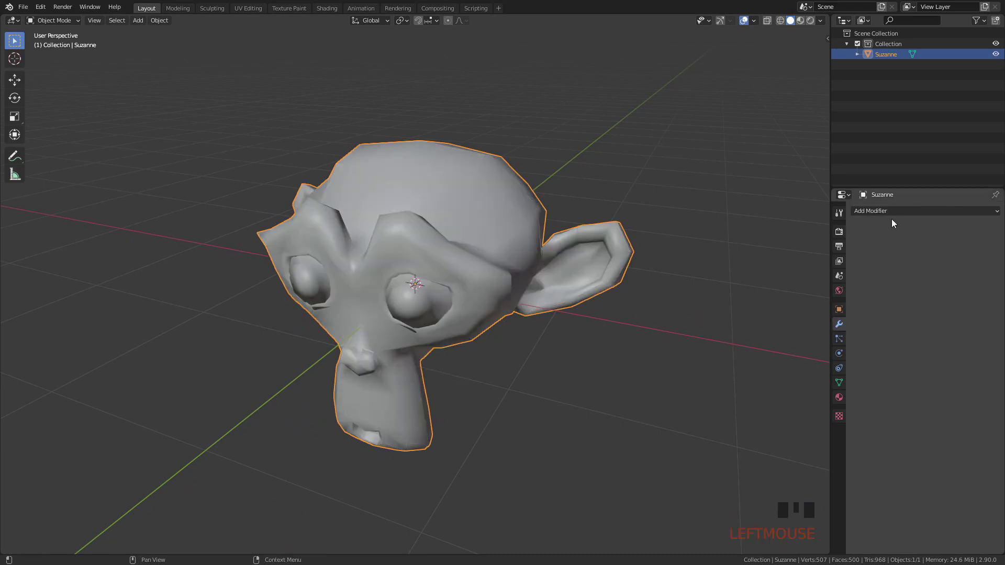
click(900, 211)
click(821, 386)
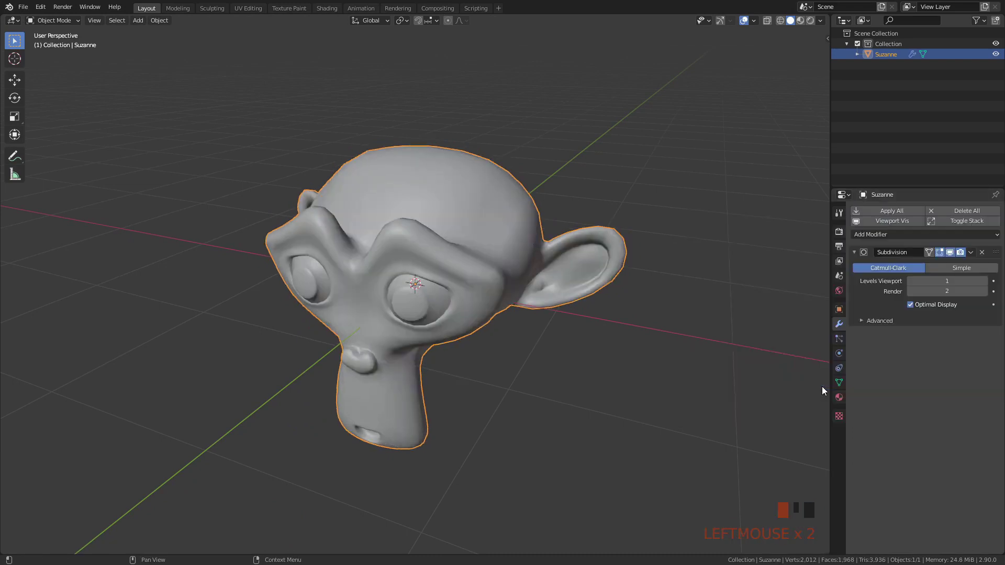
click(988, 283)
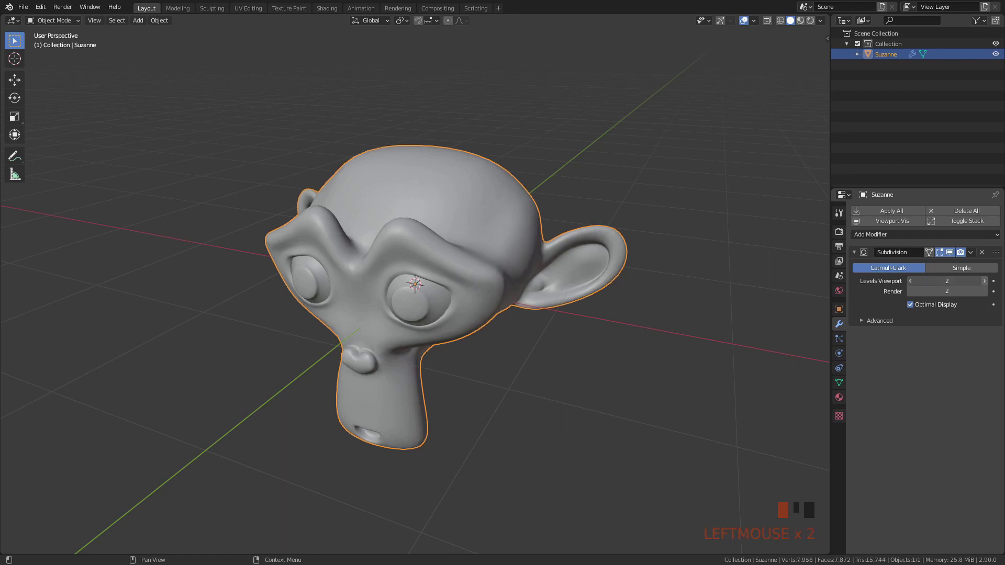
click(989, 283)
Split the 3D viewport vertically and turn the larger area into a Shader Editor with its sidebar hidden
key(t)
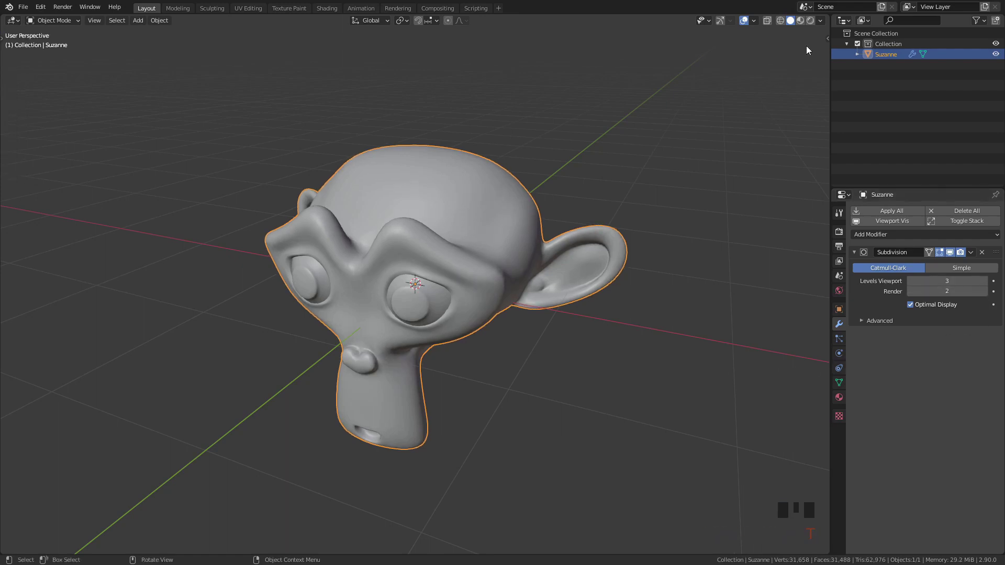
drag(823, 25, 336, 72)
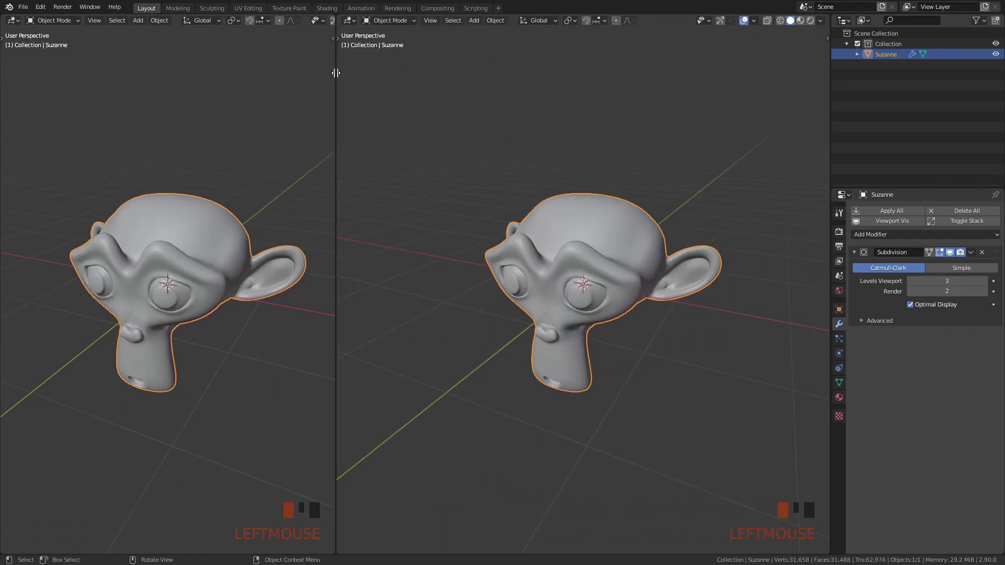
click(348, 20)
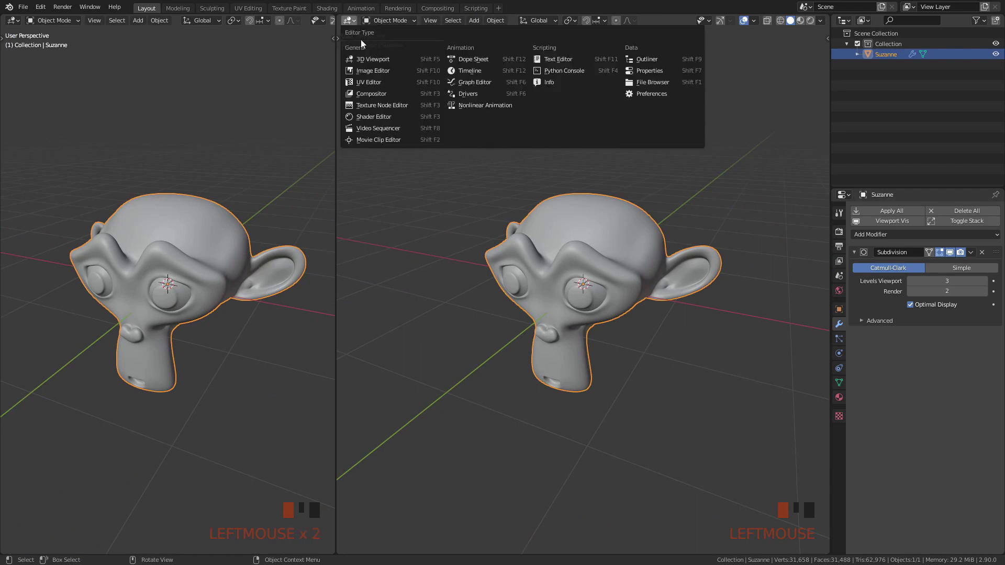
click(376, 116)
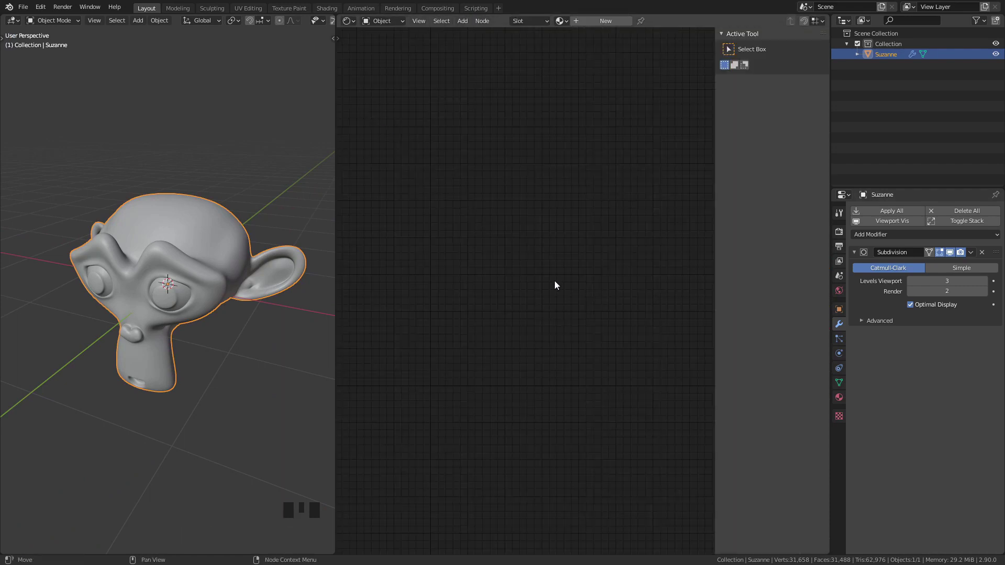
key(n)
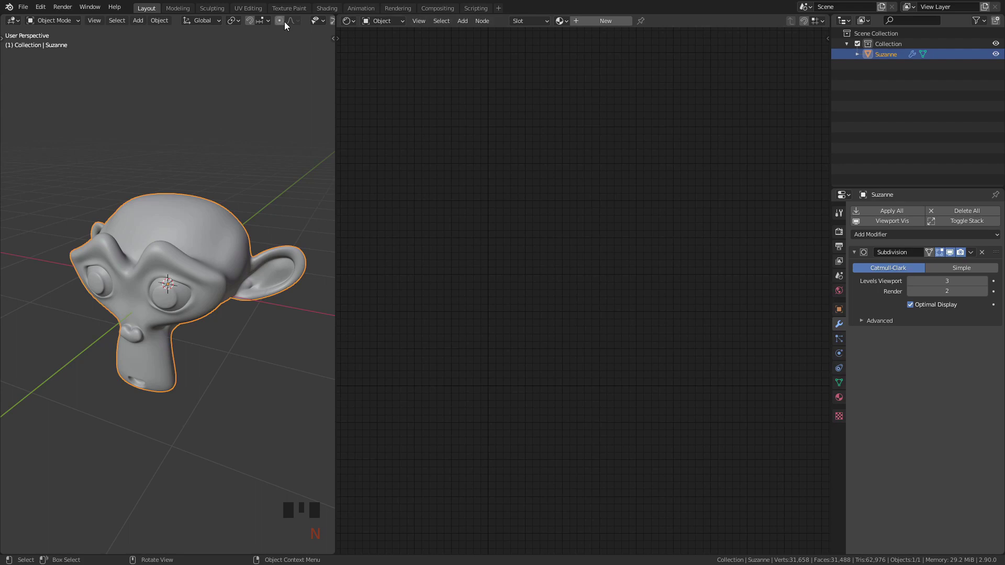
Switch the 3D viewport to rendered shading and turn off Scene World in its shading options
scroll(286, 26, down, 7)
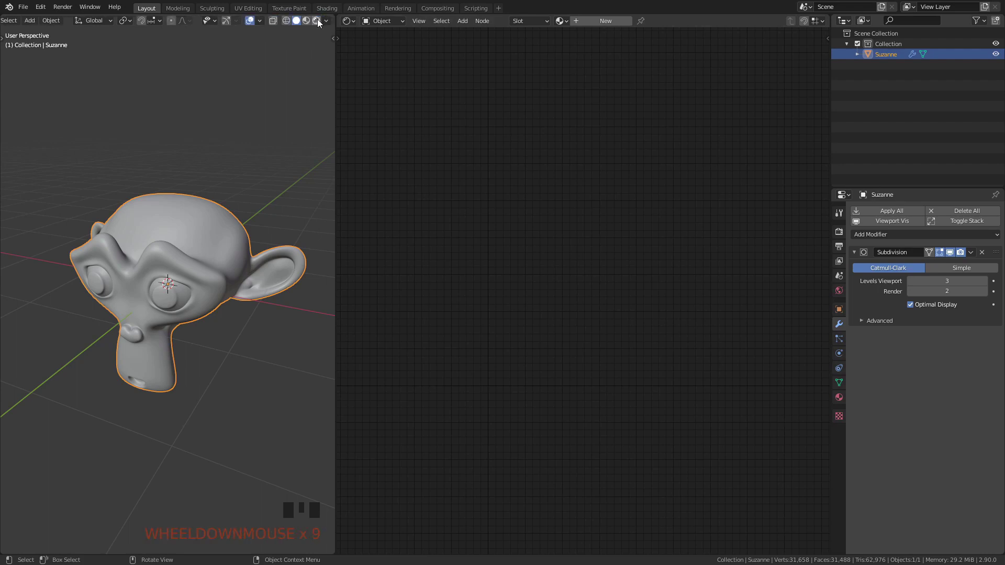
click(317, 21)
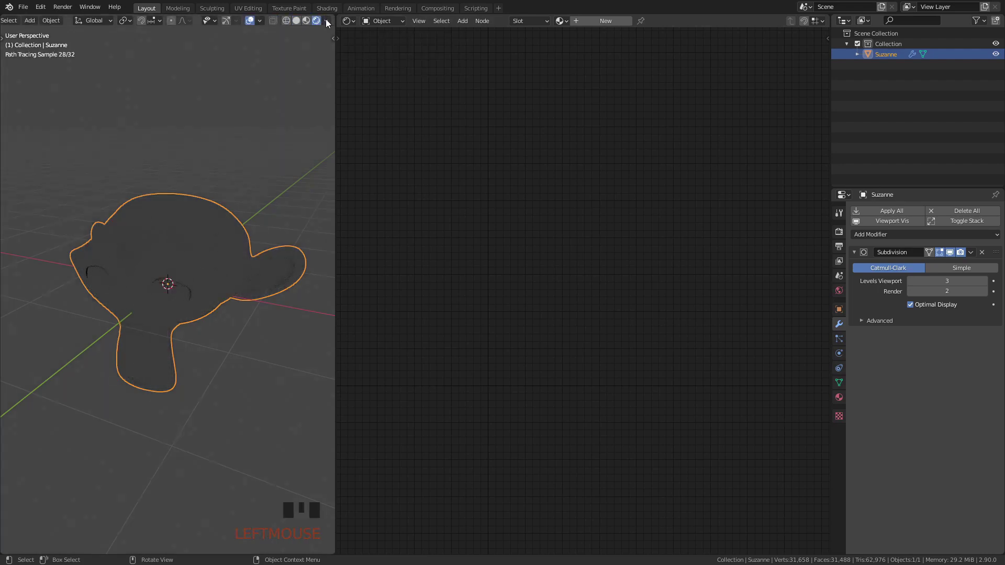
click(326, 21)
click(266, 84)
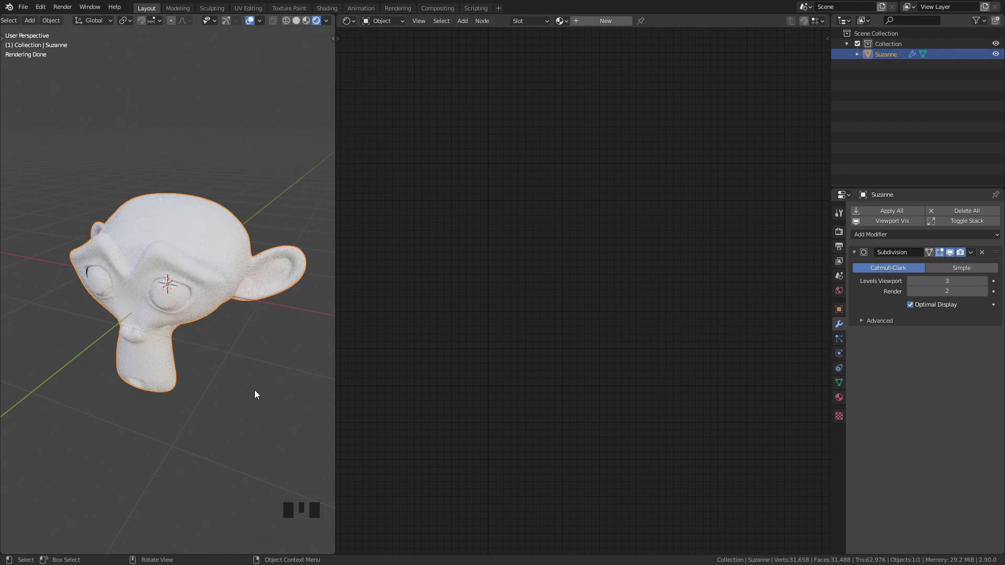
Enable the Transparent and Transparent Glass options in the render's Film settings
click(839, 231)
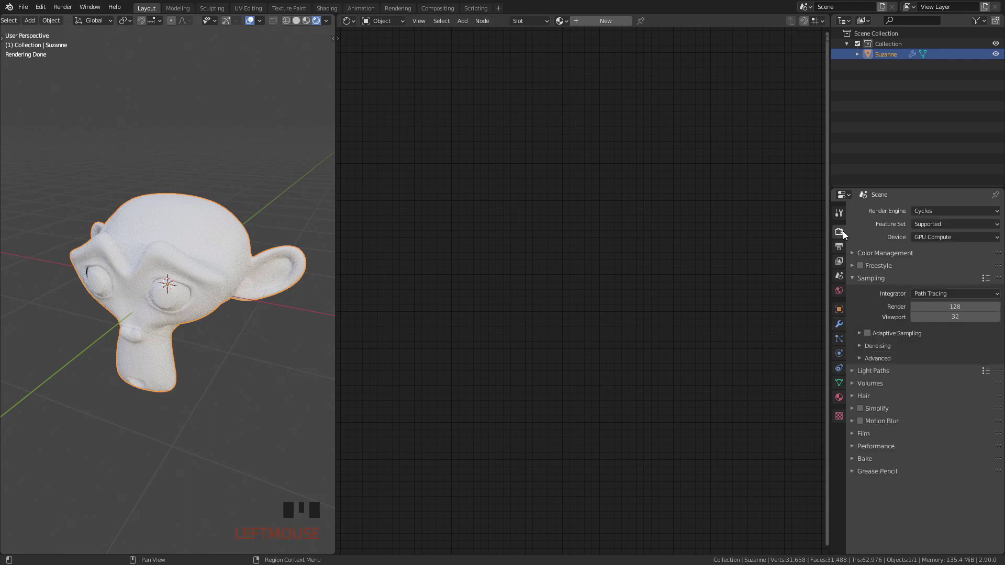
click(864, 434)
click(868, 507)
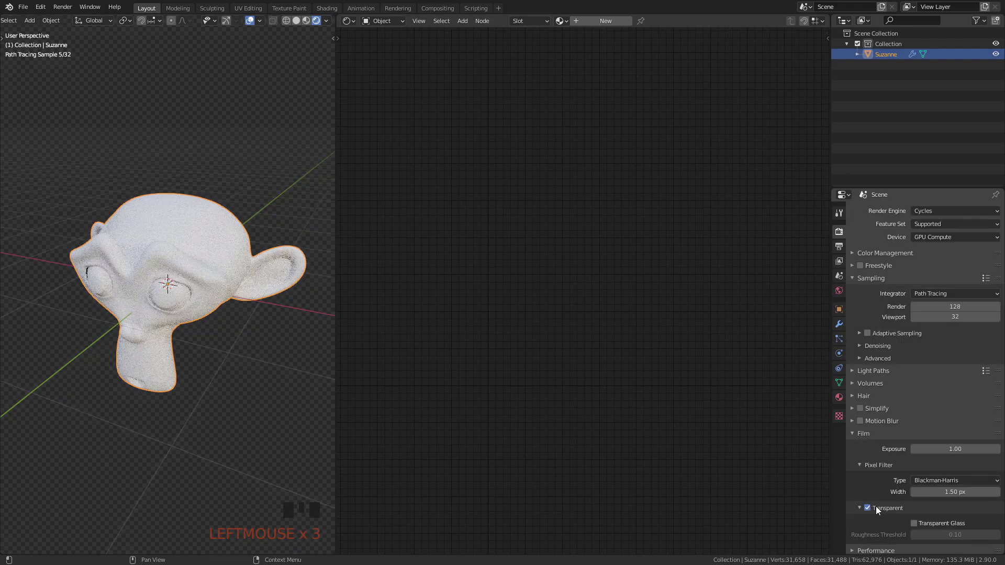
click(915, 525)
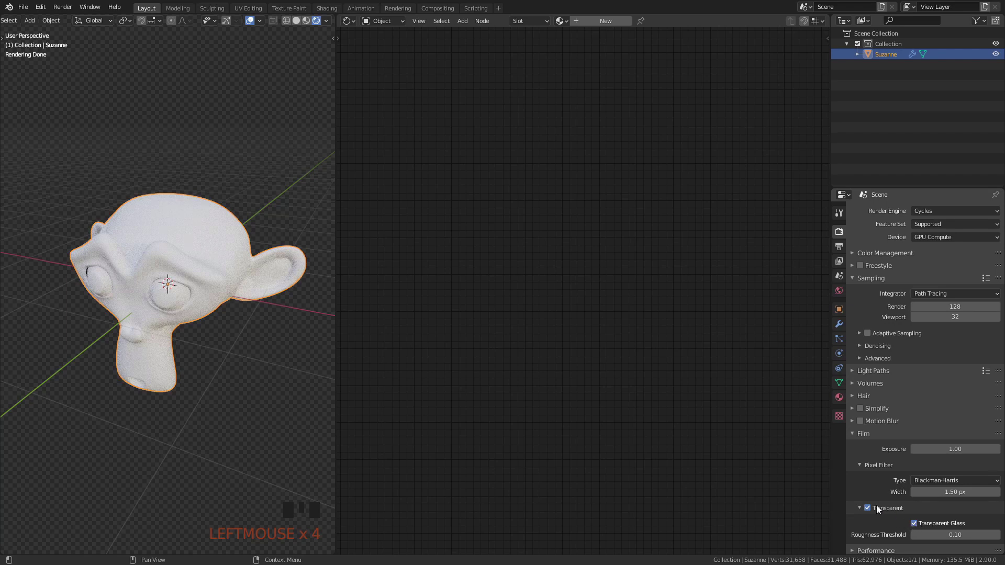
key(n)
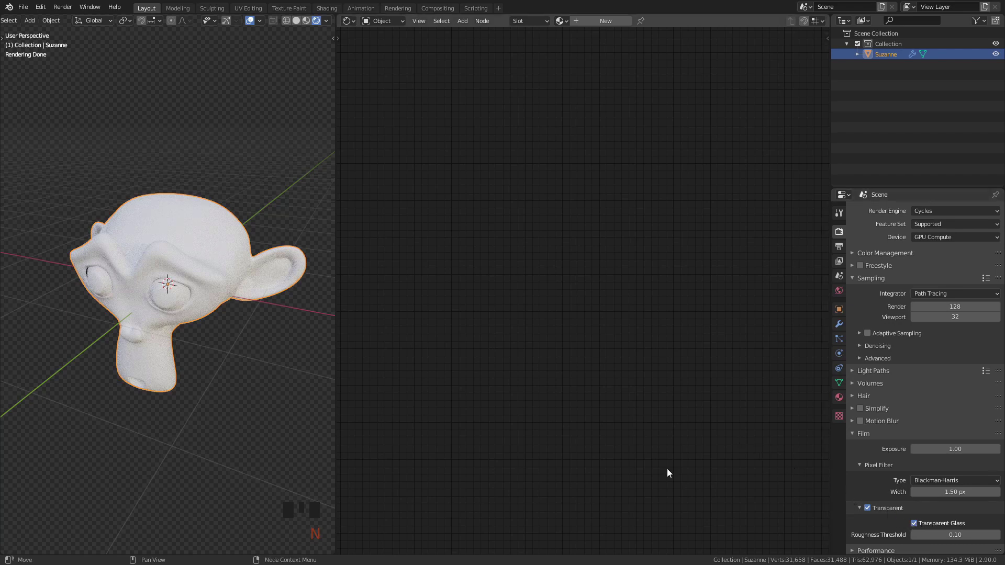
Create a new material for the monkey and move its Principled BSDF node below the Material Output node
click(592, 22)
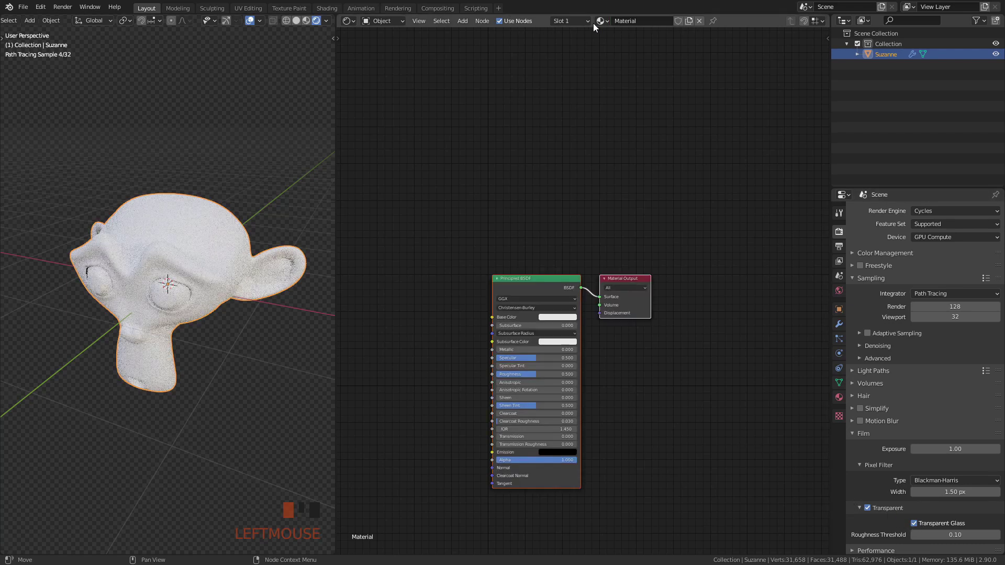
scroll(635, 312, up, 3)
click(494, 270)
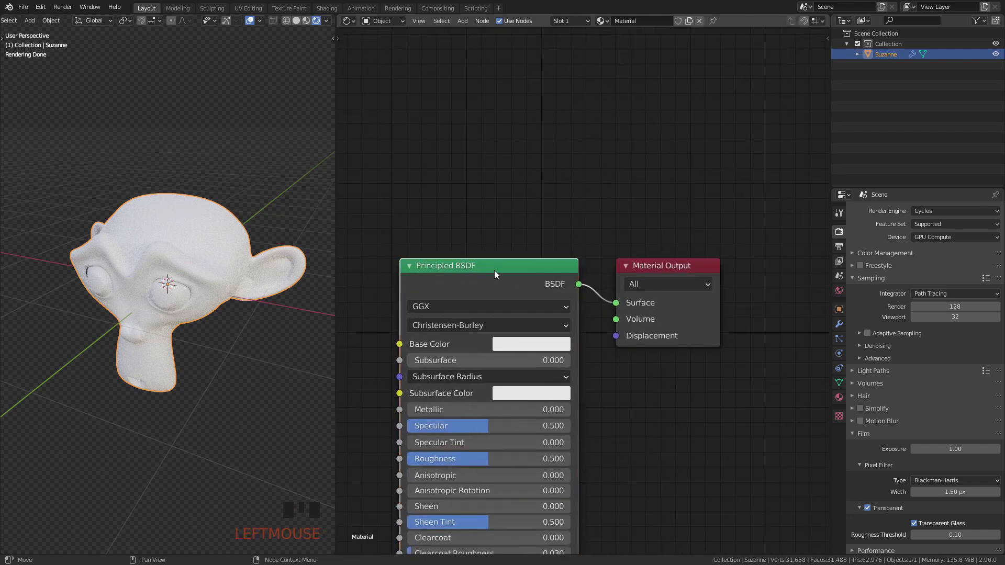
click(482, 266)
drag(481, 265, 484, 421)
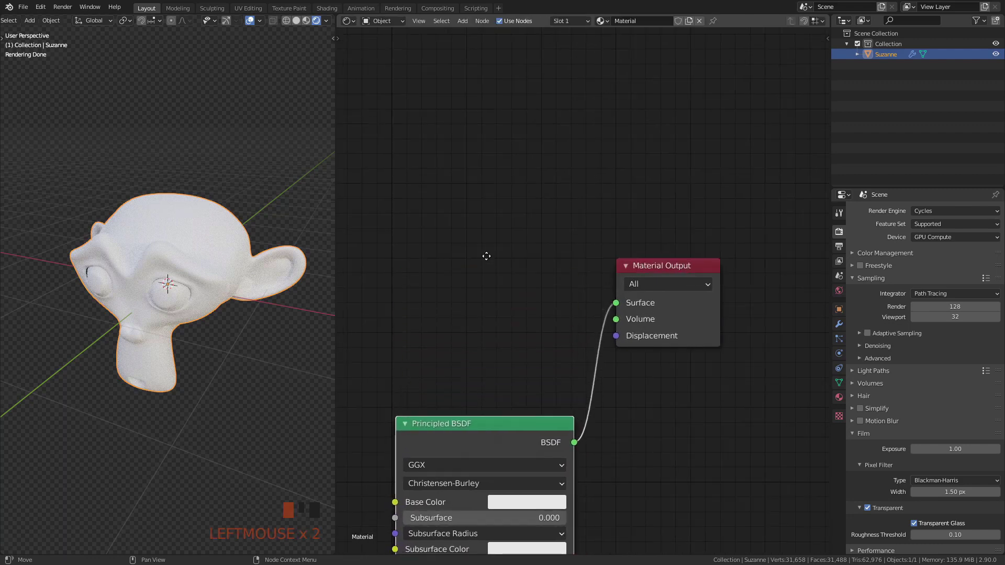
Add an Emission node above the Principled BSDF and connect it to the Material Output's Surface
middle_drag(485, 253, 584, 279)
key(shift+a)
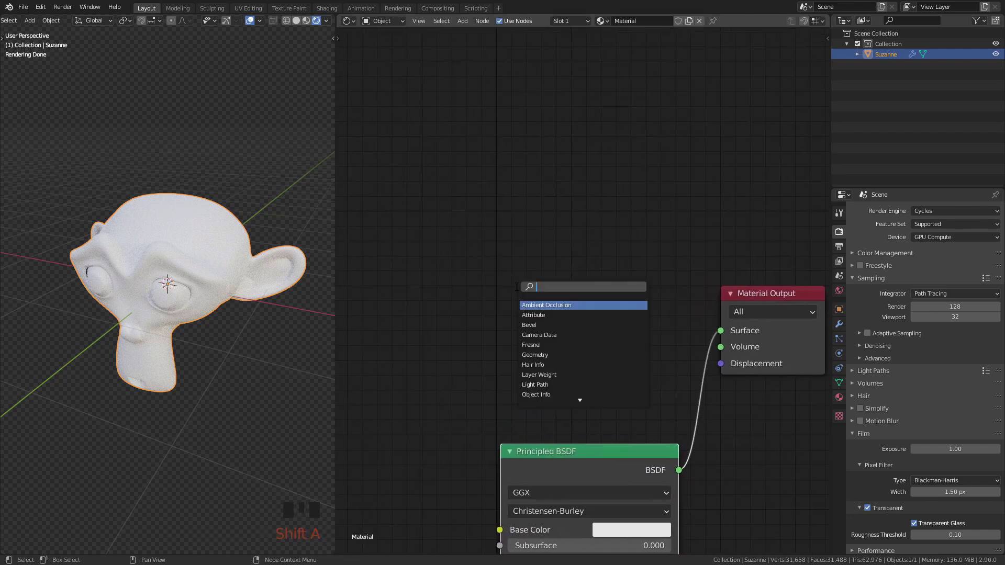
text(emis)
key(Return)
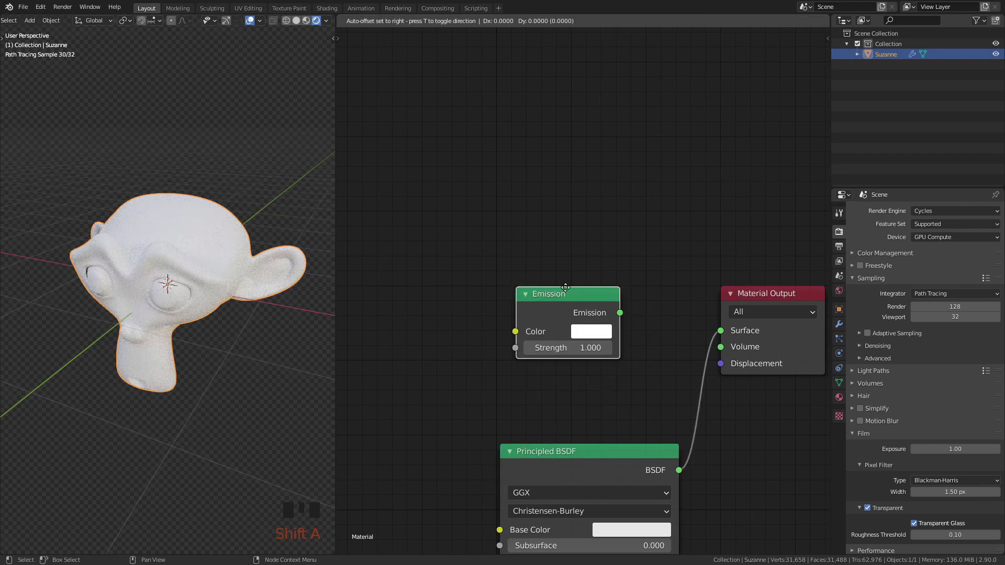
click(591, 305)
drag(645, 330, 714, 336)
Add a Layer Weight node before the Emission node and connect its Facing output to the Emission Color
middle_drag(513, 241, 654, 238)
key(shift+a)
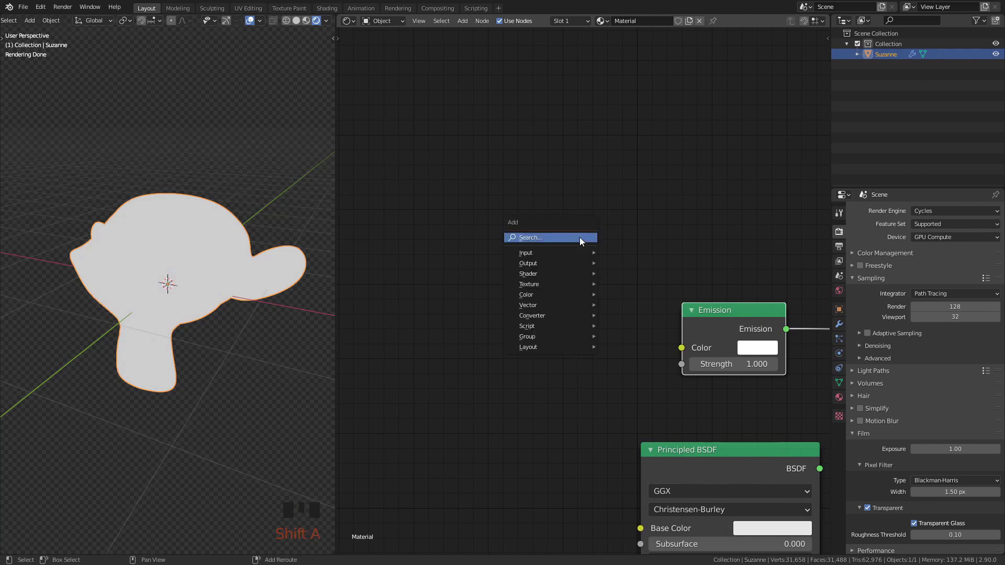
click(579, 237)
text(layer)
key(Return)
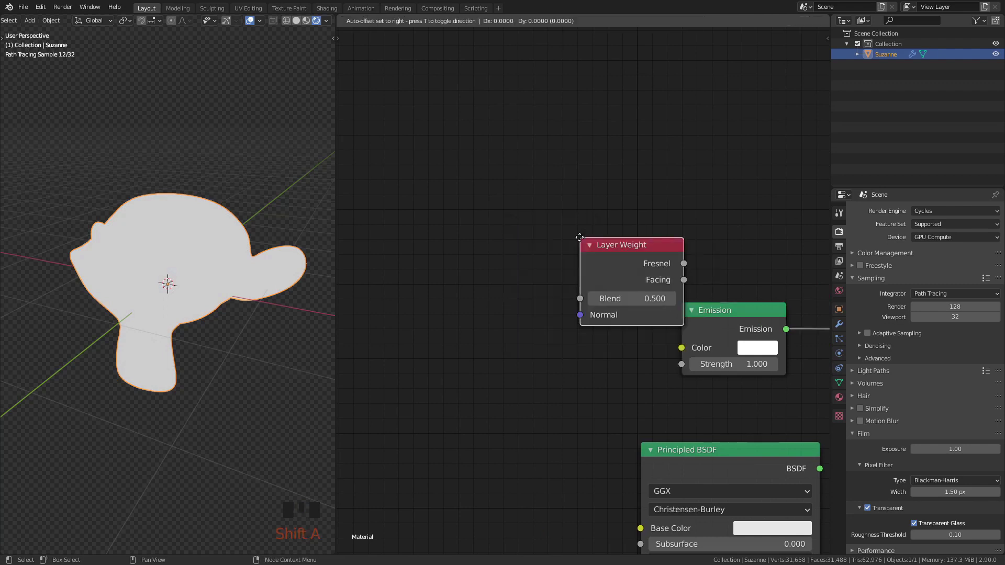
click(355, 289)
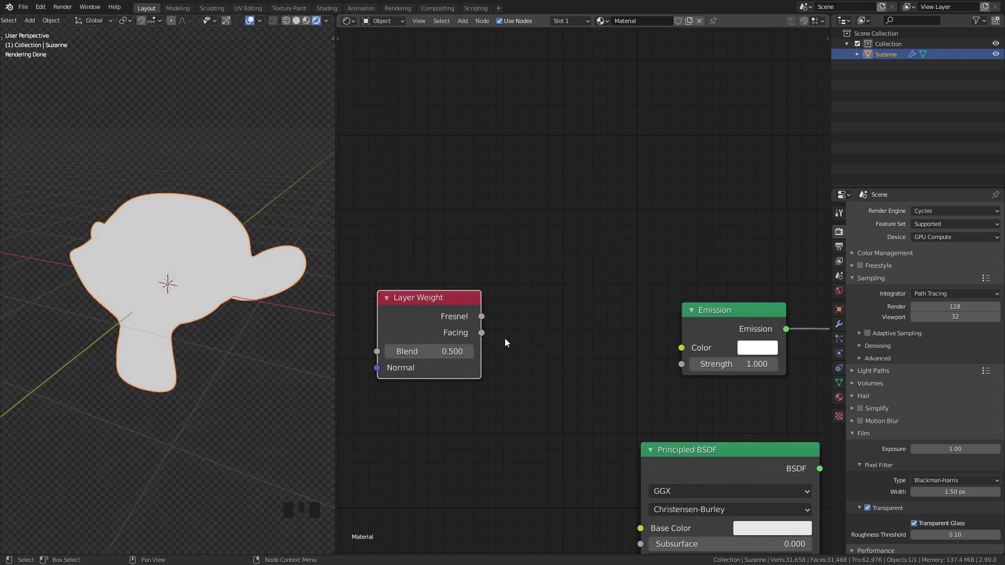
mouse_move(482, 333)
mouse_down()
mouse_move(651, 334)
mouse_move(681, 348)
mouse_up()
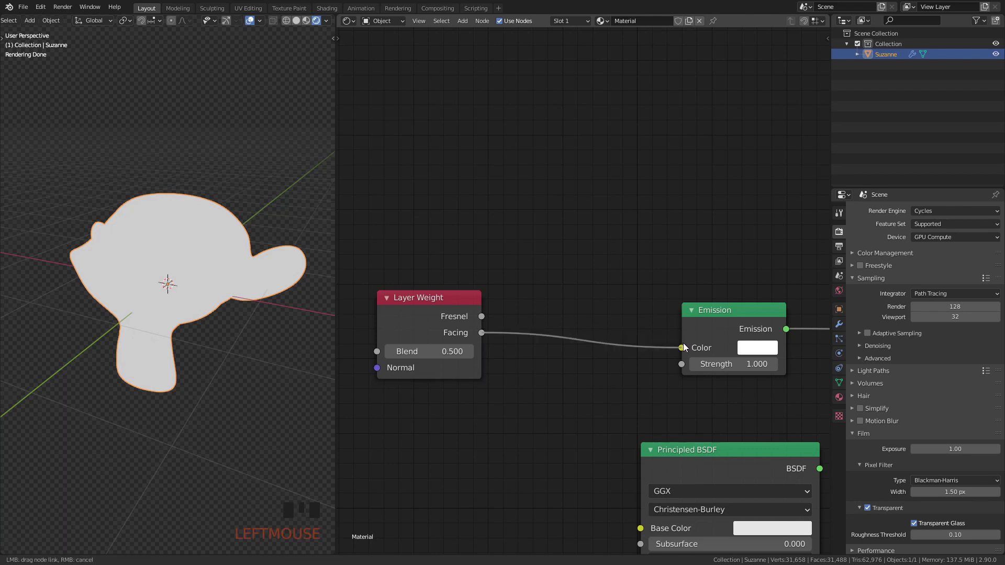
Try lower and higher Blend values on the Layer Weight node and set it to 0.700
scroll(202, 273, up, 3)
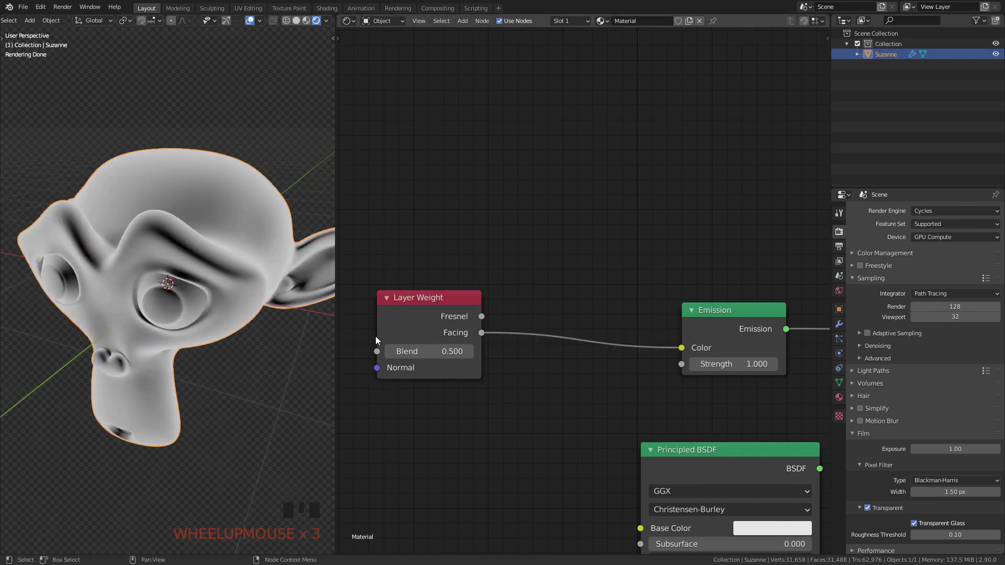
click(470, 352)
click(469, 351)
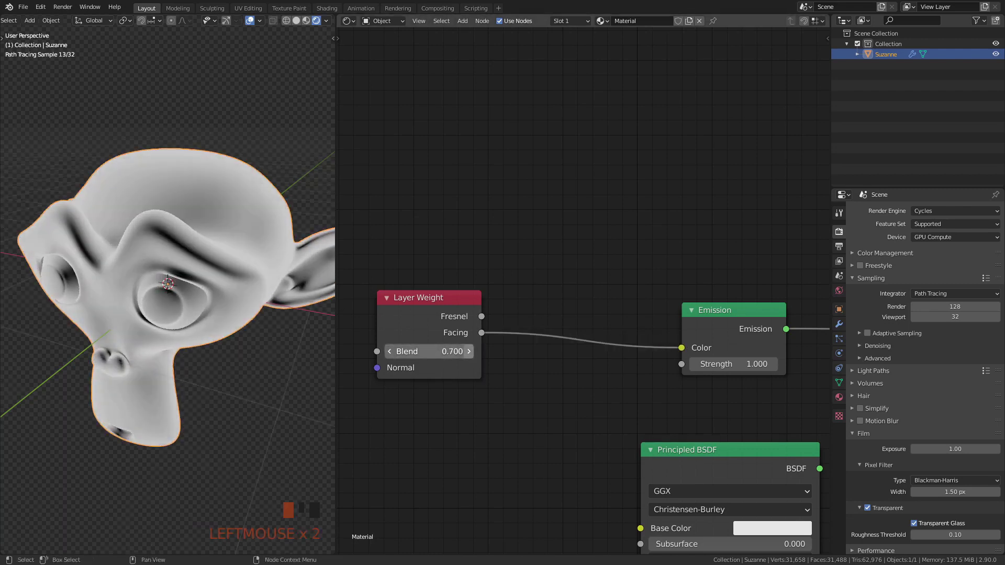
click(469, 352)
click(388, 352)
click(388, 352)
click(388, 352)
click(389, 352)
click(390, 352)
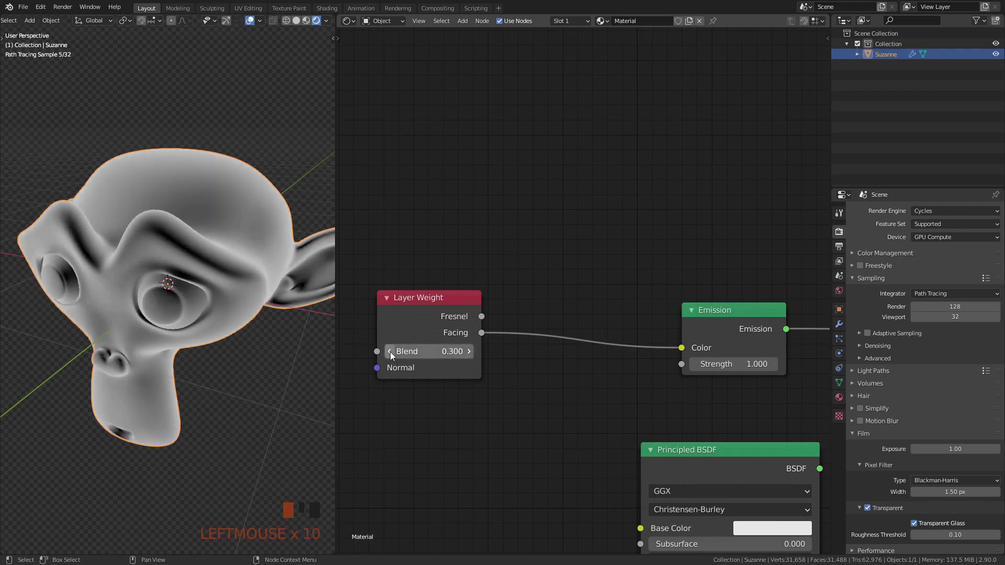
click(471, 352)
click(470, 352)
click(469, 352)
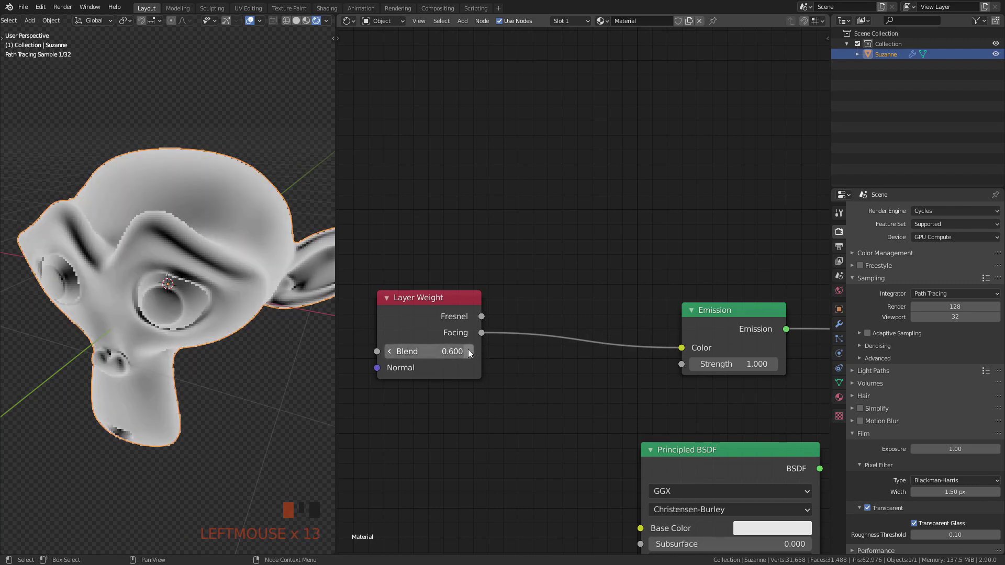
click(469, 352)
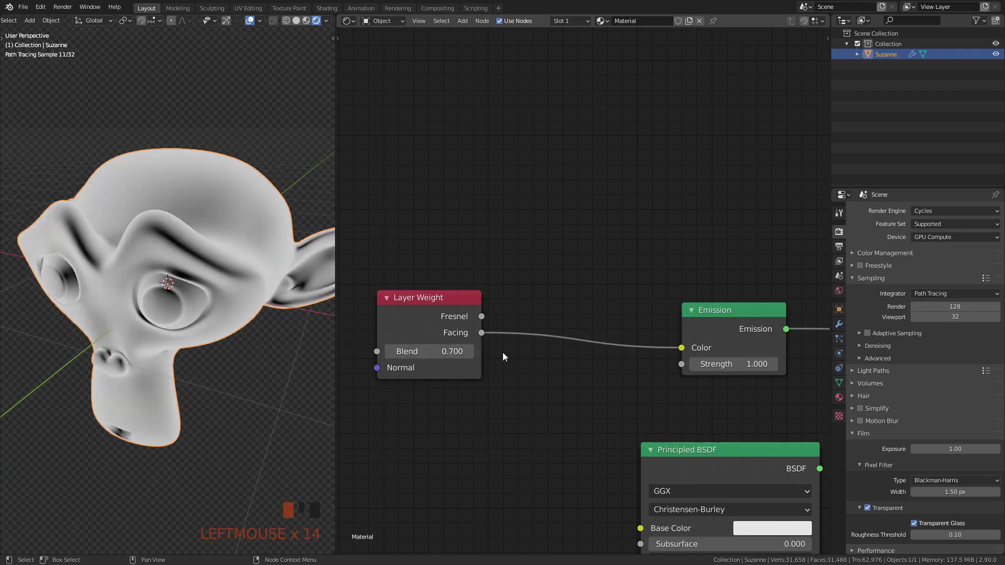
Insert a ColorRamp node on the link between the Layer Weight node and the Emission node
key(shift+a)
click(523, 381)
text(col)
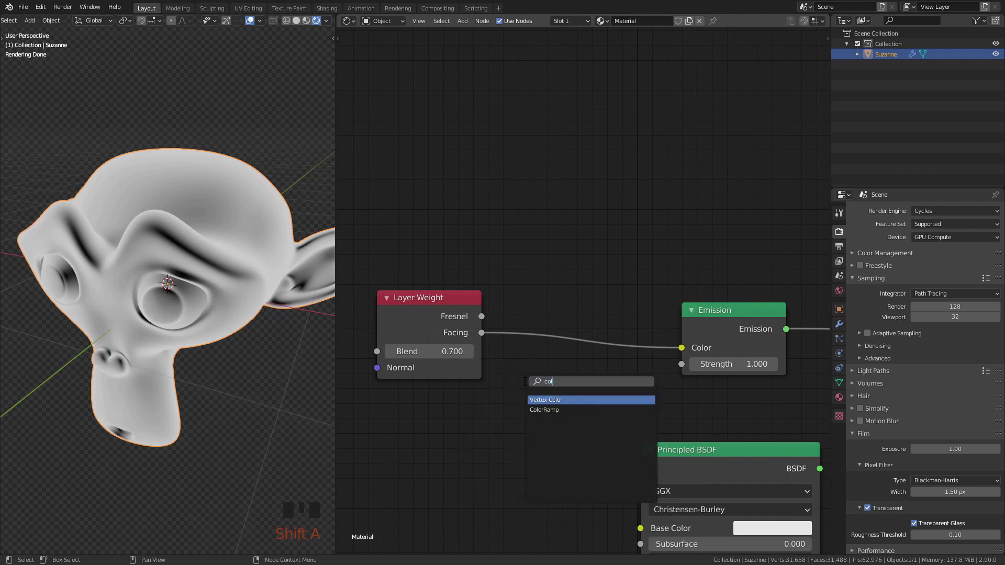
key(Down)
key(Return)
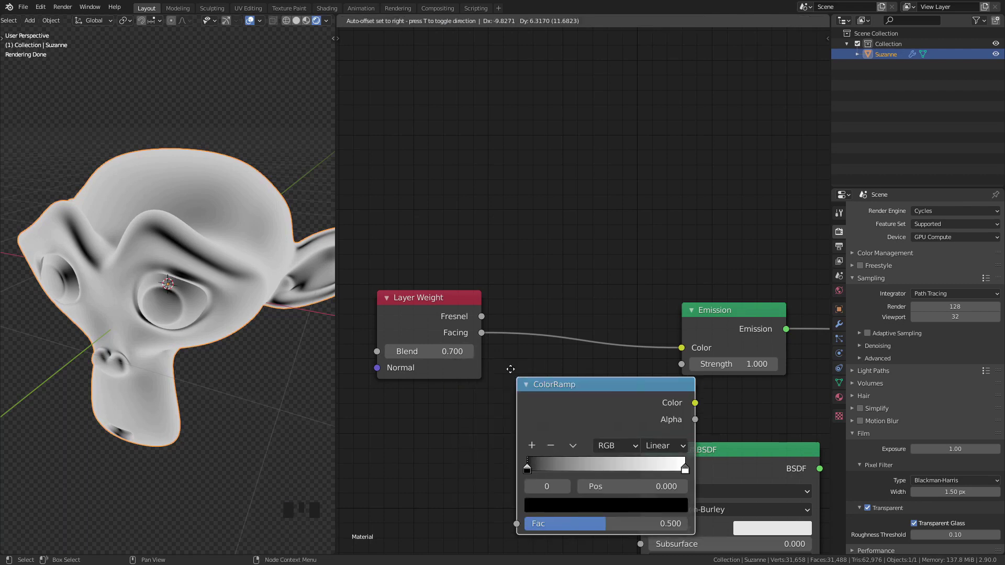
click(549, 287)
Darken the ColorRamp's white stop at position 1.000 to light grey
click(709, 394)
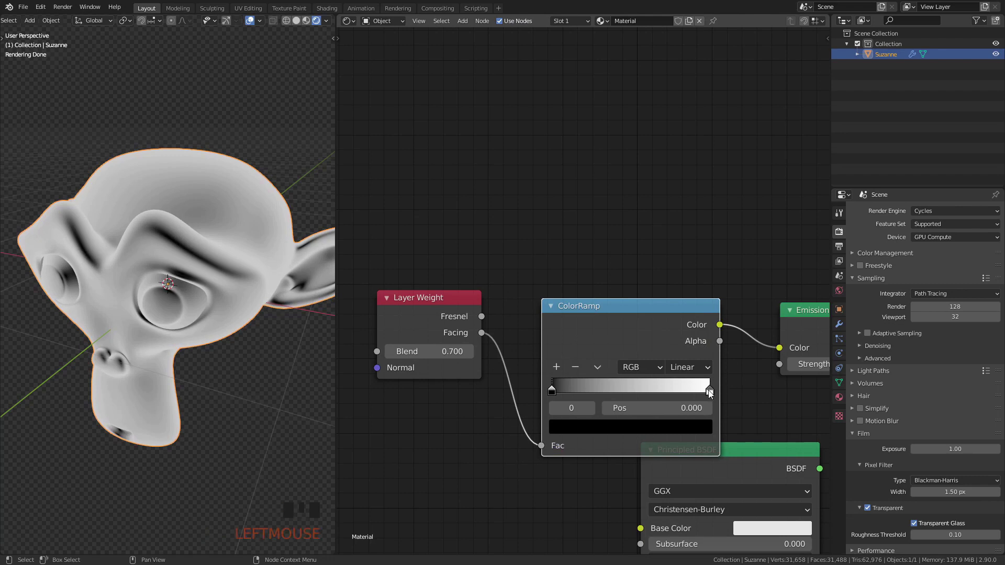
click(709, 394)
click(658, 427)
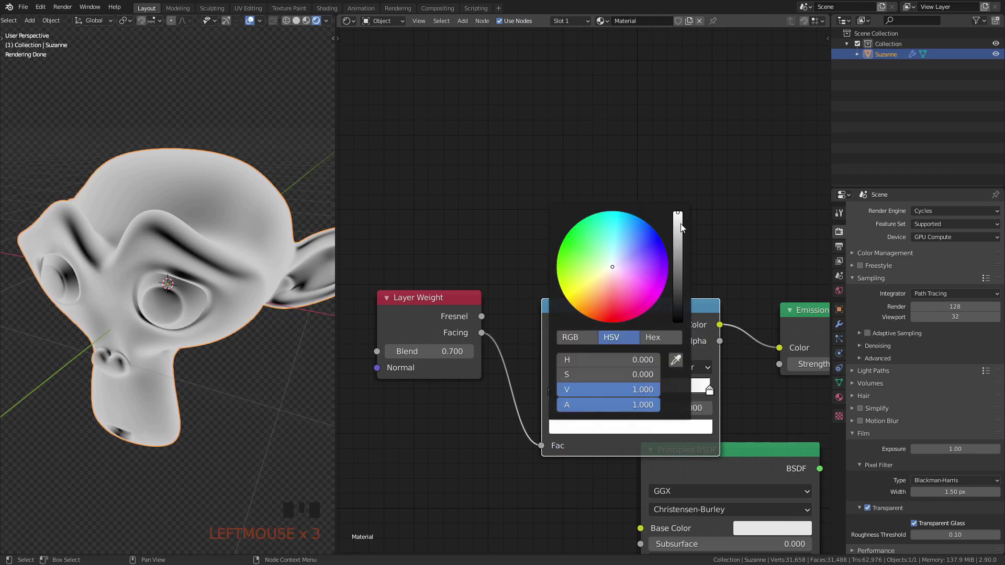
mouse_move(681, 227)
mouse_down()
mouse_move(678, 274)
mouse_move(678, 240)
mouse_up()
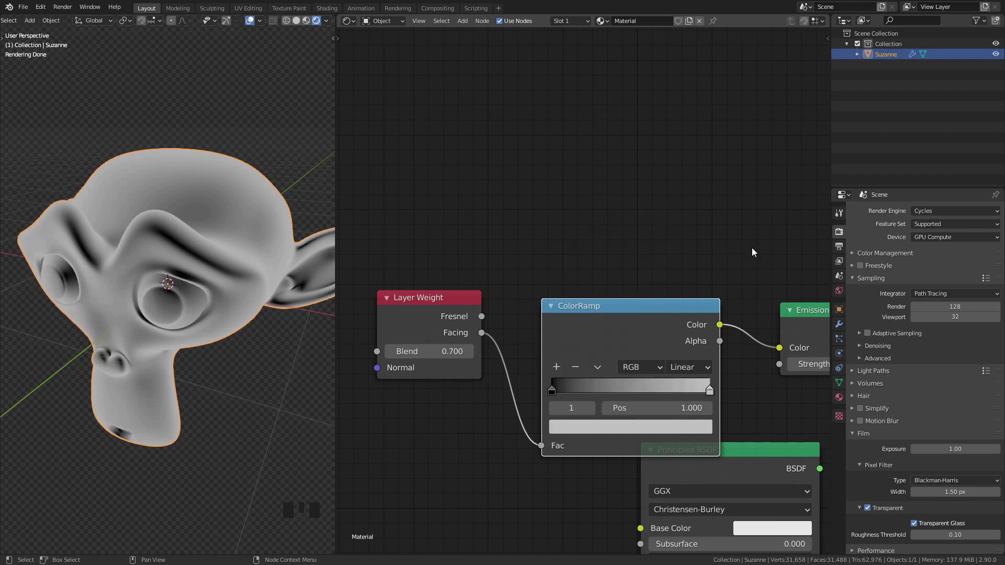
scroll(222, 272, up, 3)
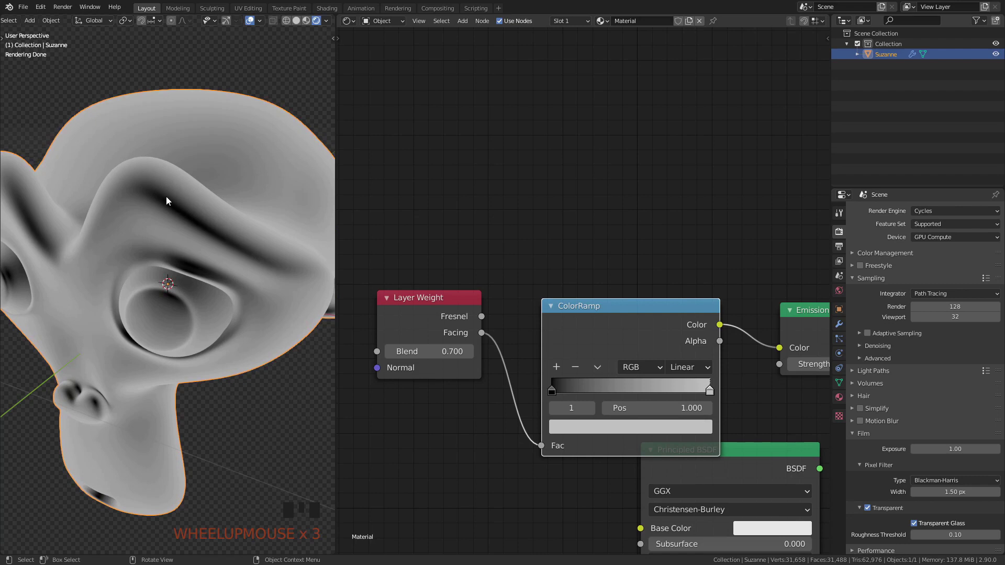
Add a Transparent BSDF node above the Emission node
middle_drag(680, 253, 476, 324)
key(shift+a)
text(tr)
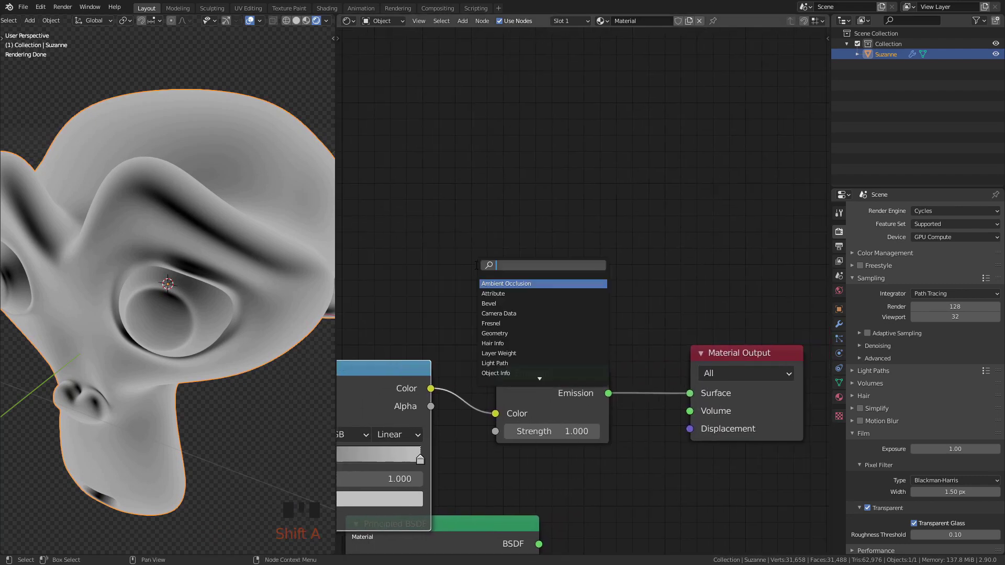
key(Down)
key(Down)
key(Down)
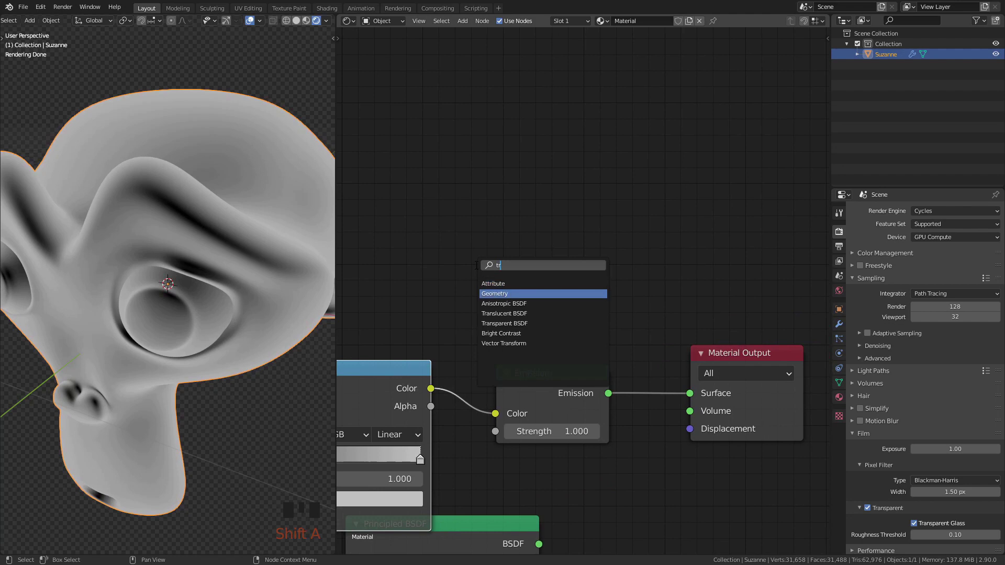
key(Down)
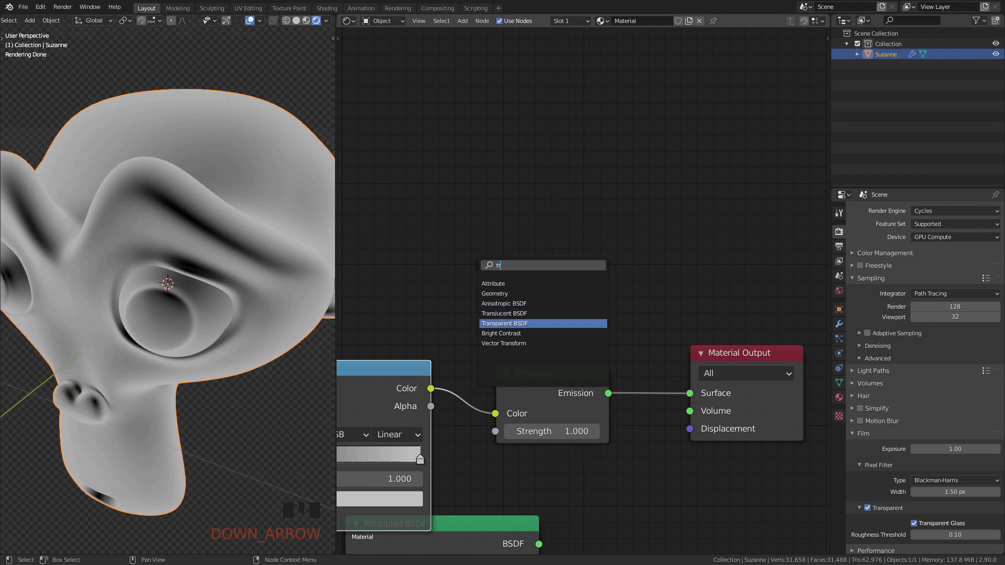
key(Return)
click(479, 191)
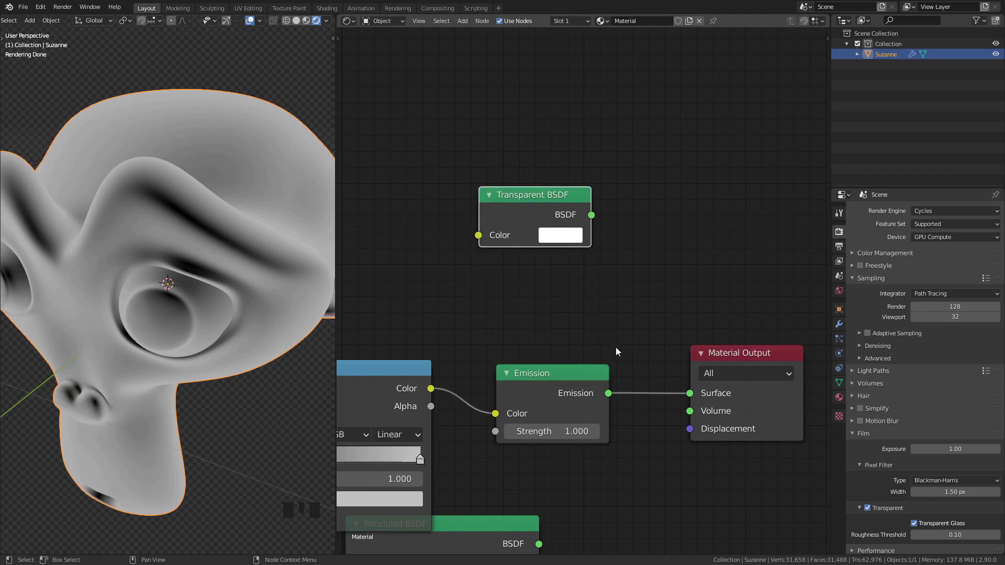
Add a Mix Shader node with the Transparent BSDF in its first Shader input and the Emission in its second
key(shift+a)
click(615, 346)
text(mix)
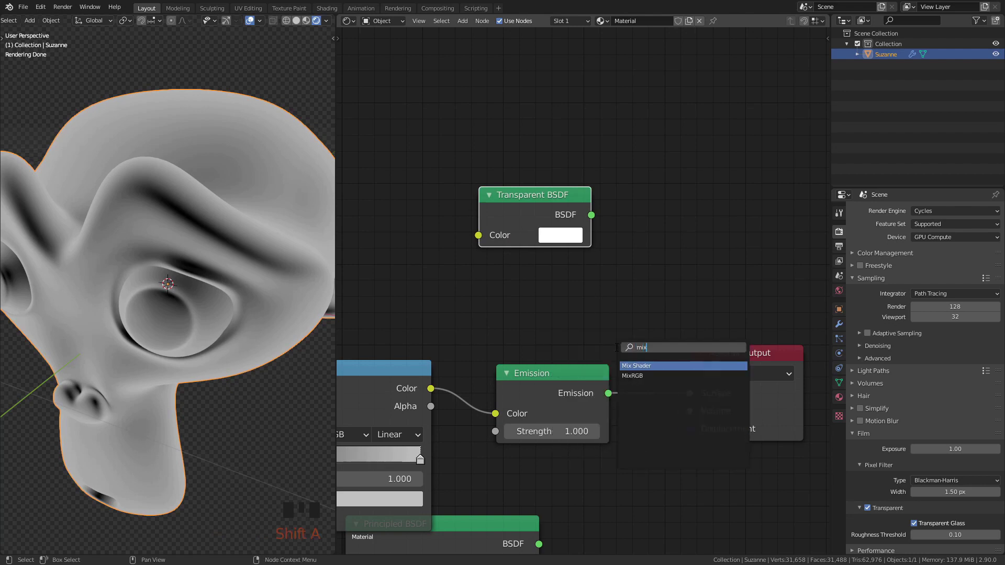
key(Return)
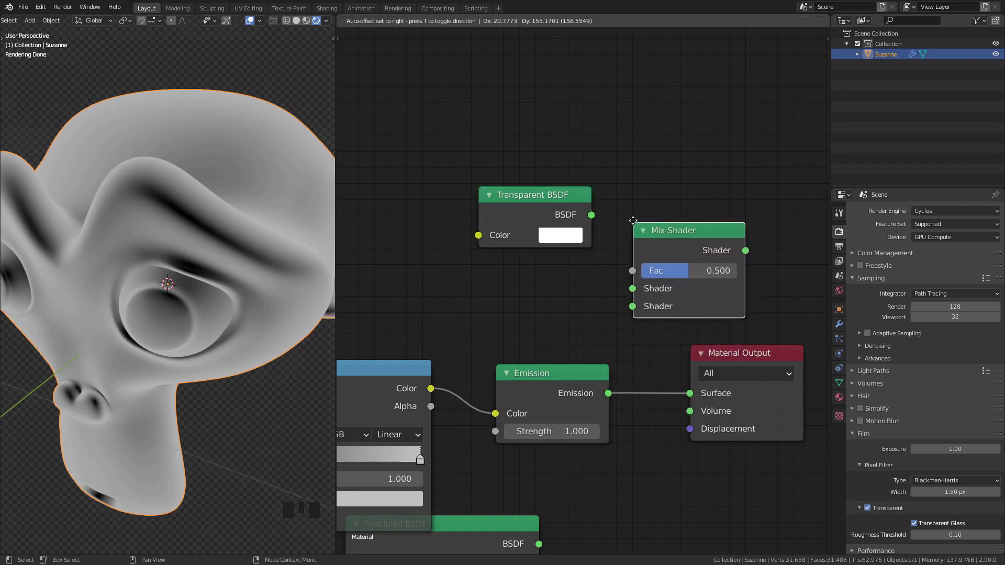
click(641, 223)
drag(609, 393, 639, 305)
drag(592, 215, 607, 231)
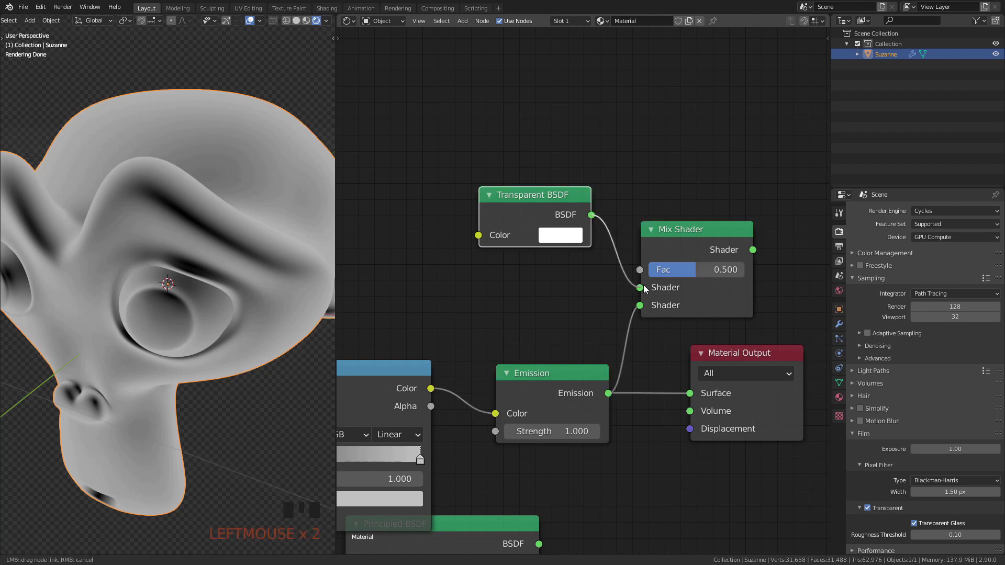
drag(644, 289, 641, 288)
Make room before the Material Output node and connect the Mix Shader's output to its Surface input
scroll(733, 353, down, 9)
middle_drag(614, 347, 605, 354)
drag(615, 349, 716, 326)
drag(592, 280, 651, 359)
middle_drag(528, 392, 663, 399)
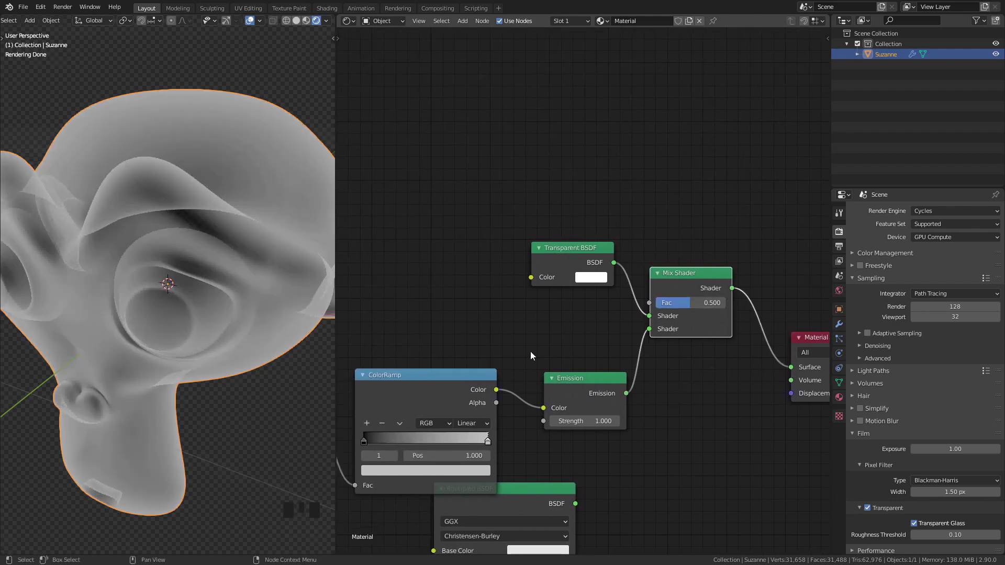
Drive the Mix Shader's Fac with the ColorRamp's Color output and darken the Transparent BSDF color to light grey
drag(496, 390, 649, 303)
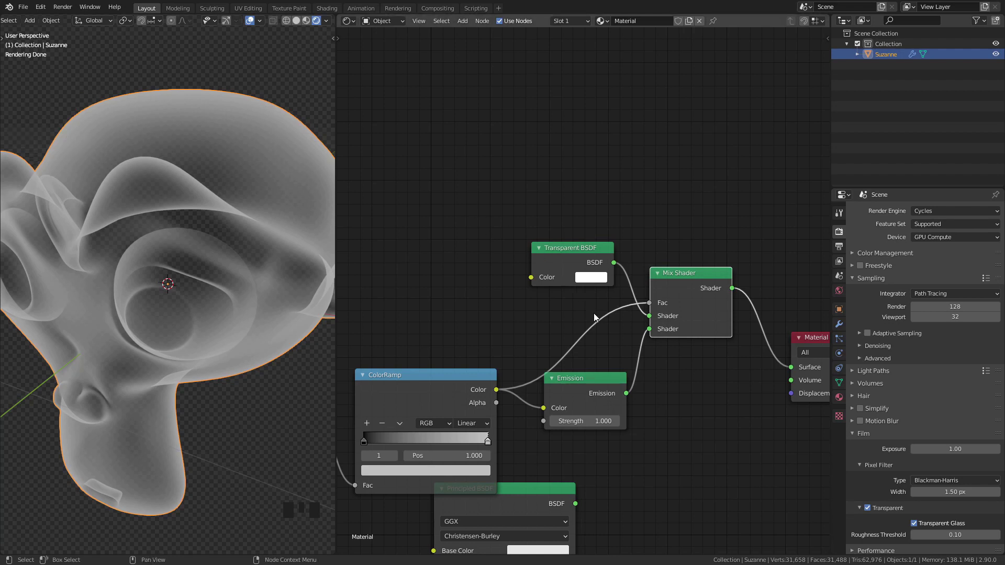
click(594, 278)
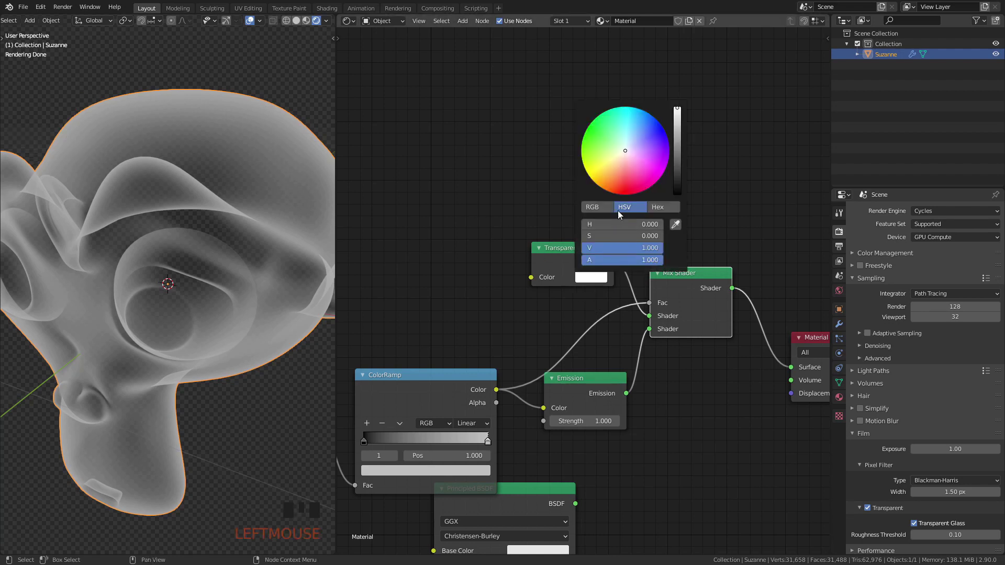
drag(680, 110, 677, 132)
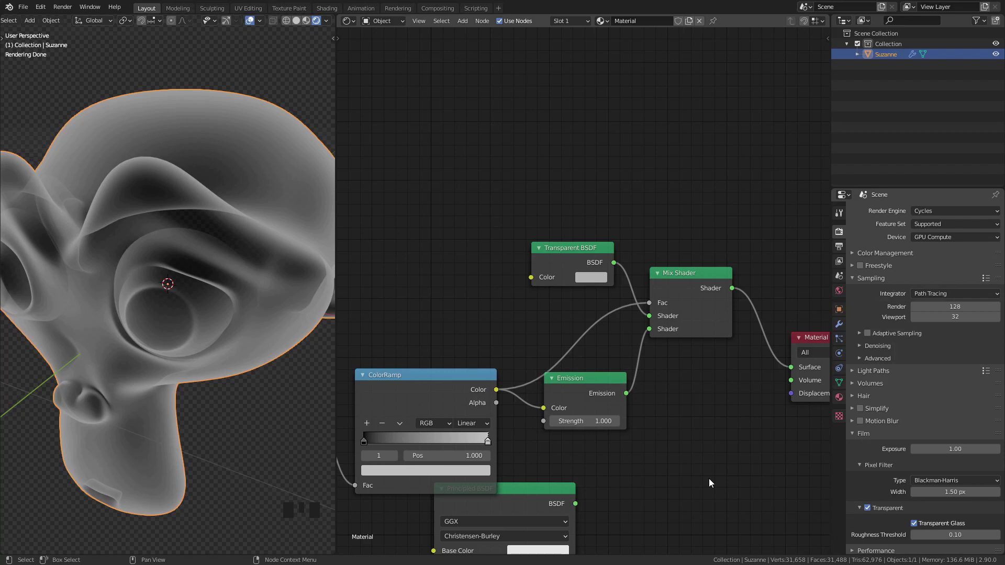
Duplicate the Mix Shader and insert the copy on the link between the original and the Material Output
click(677, 274)
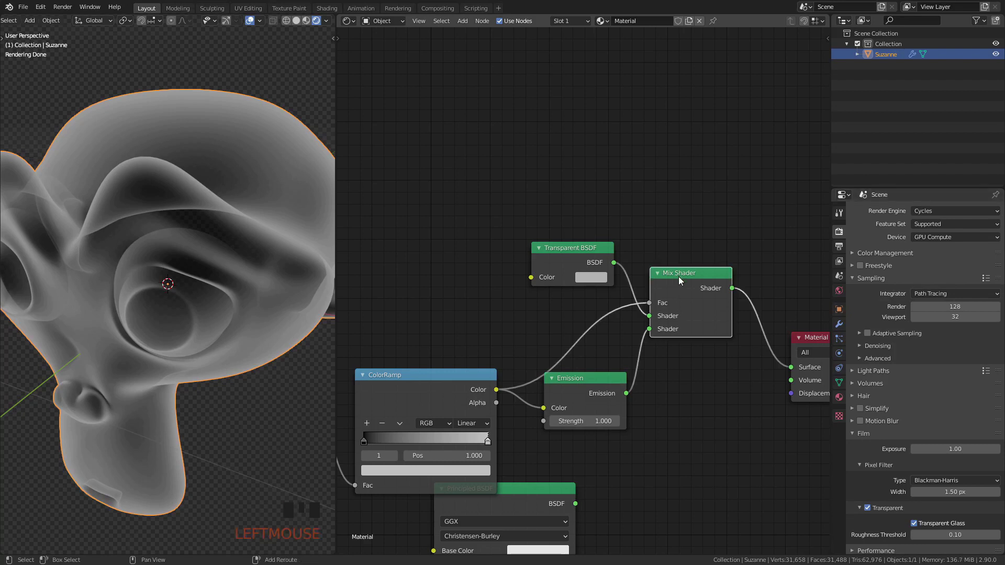
key(shift+d)
click(757, 301)
Add a Wireframe node above the first Mix Shader and connect its Fac output to the second Mix Shader's Fac
middle_drag(721, 243, 580, 271)
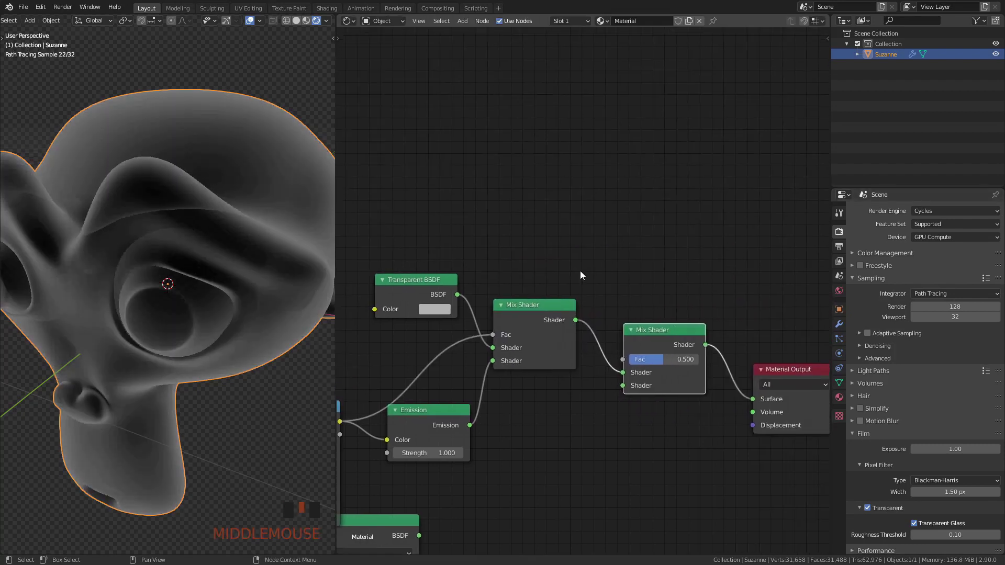
key(shift+a)
click(584, 266)
text(wire)
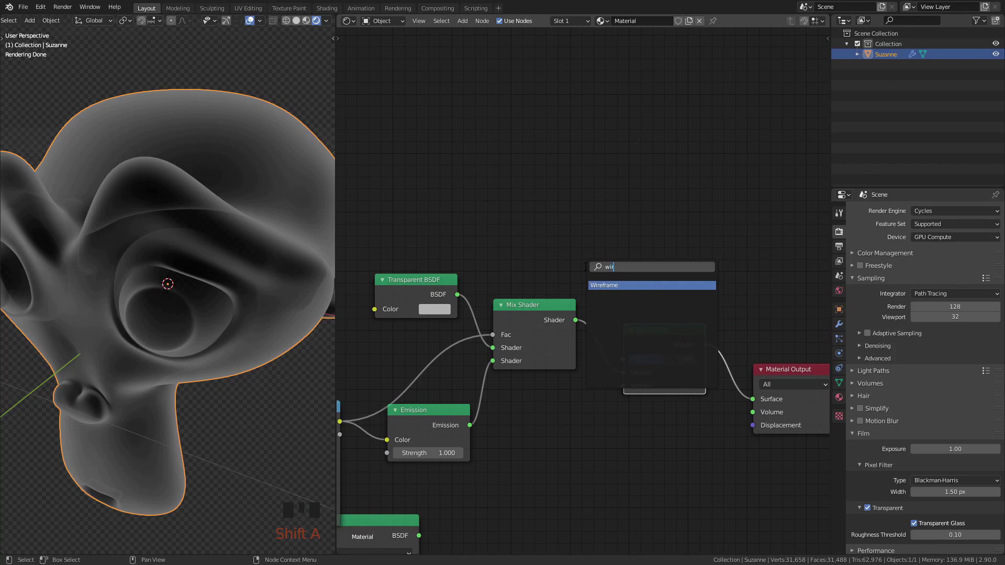
key(Return)
click(495, 226)
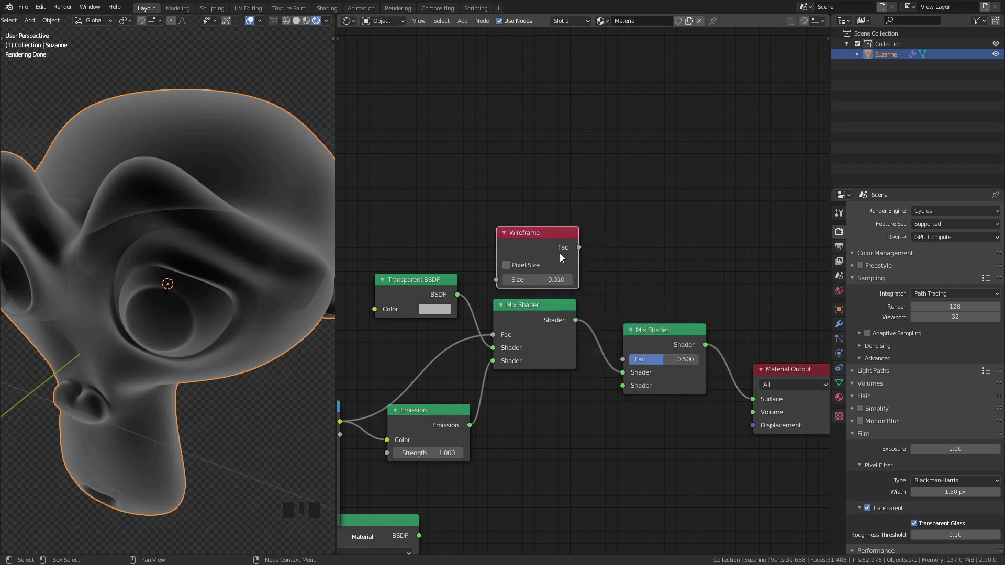
drag(578, 247, 623, 360)
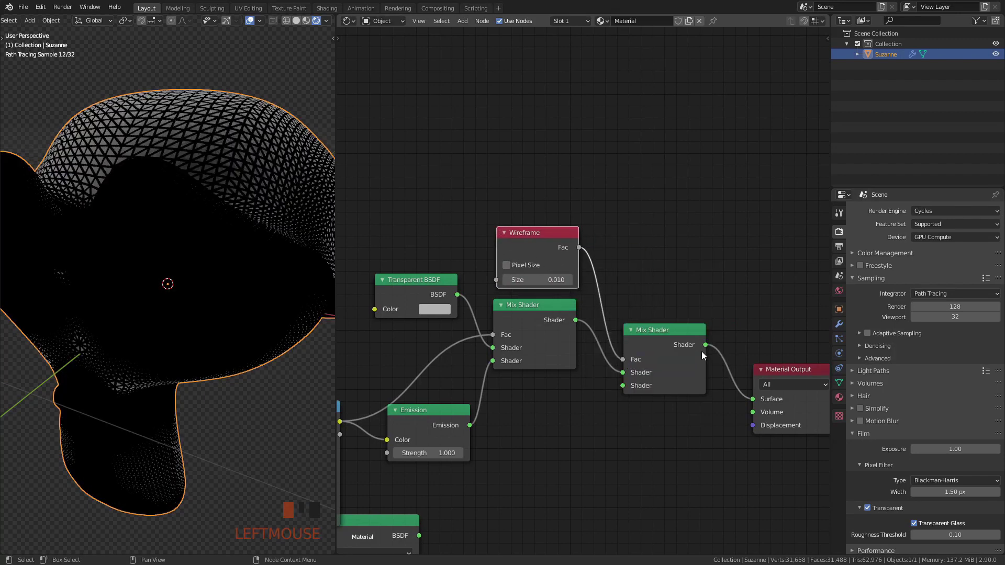
Set the Wireframe node's Size to 0.001
click(544, 280)
text(.001)
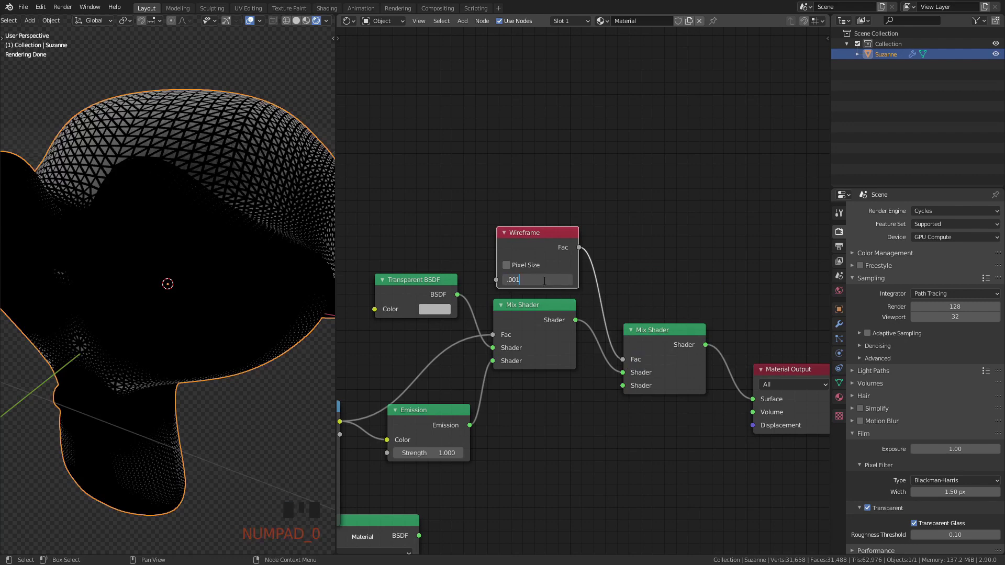
key(Return)
Add another Emission node below the first Mix Shader and connect it to the second Mix Shader's free Shader input
middle_drag(566, 445, 569, 374)
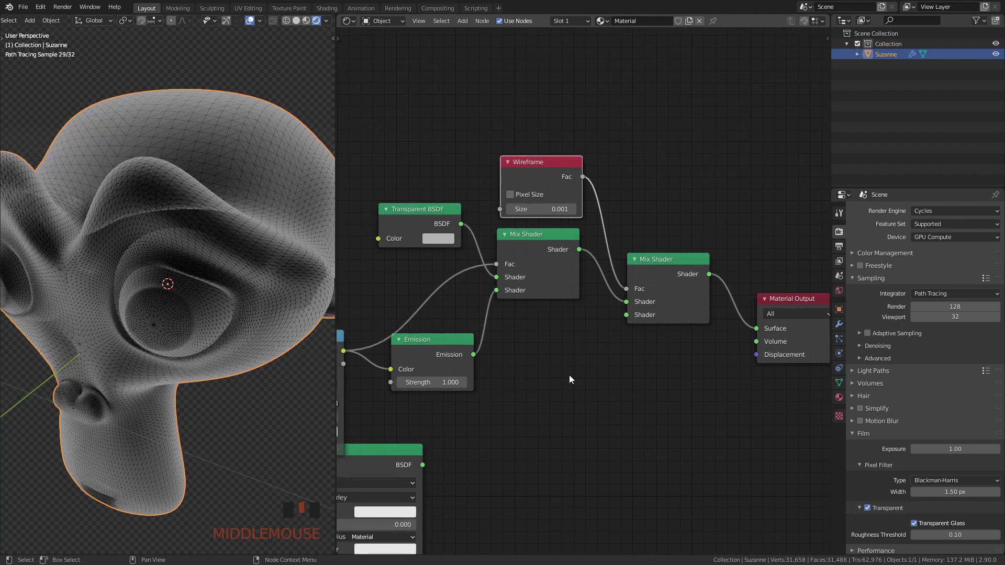
key(shift+a)
text(e)
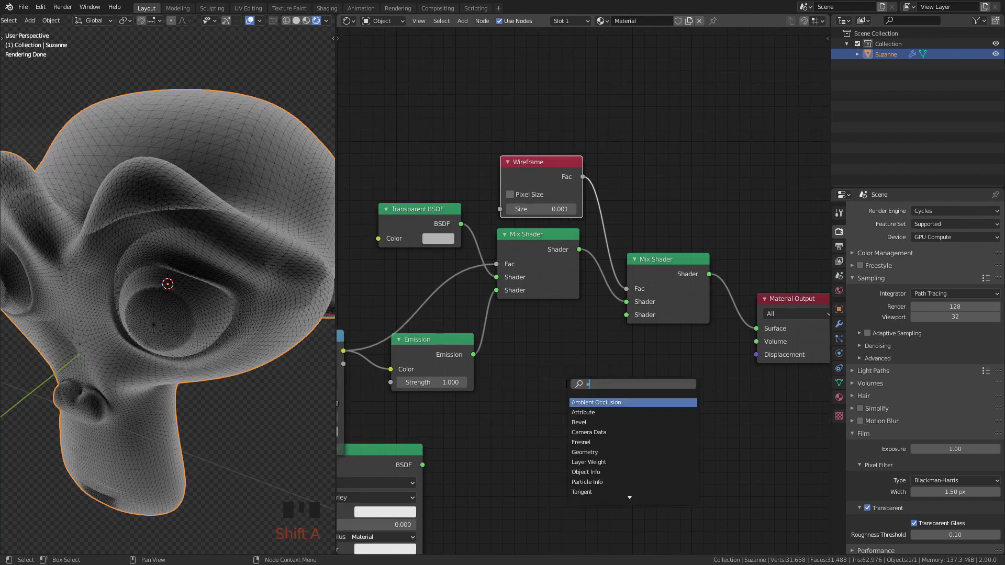
text(mis)
key(Return)
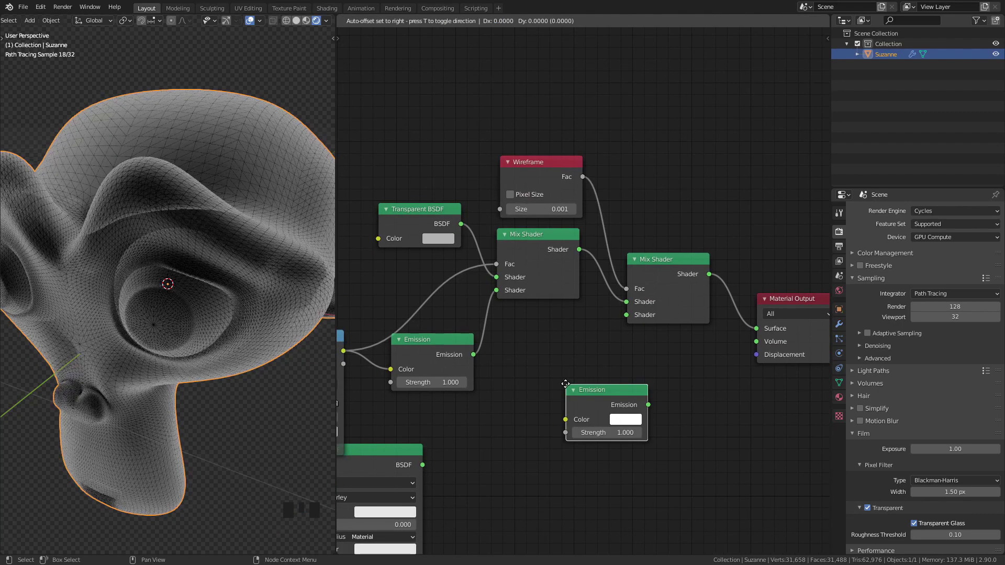
click(505, 331)
drag(588, 352, 626, 315)
Set the wireframe Emission node's color to light blue and its Strength to 0.200
click(568, 371)
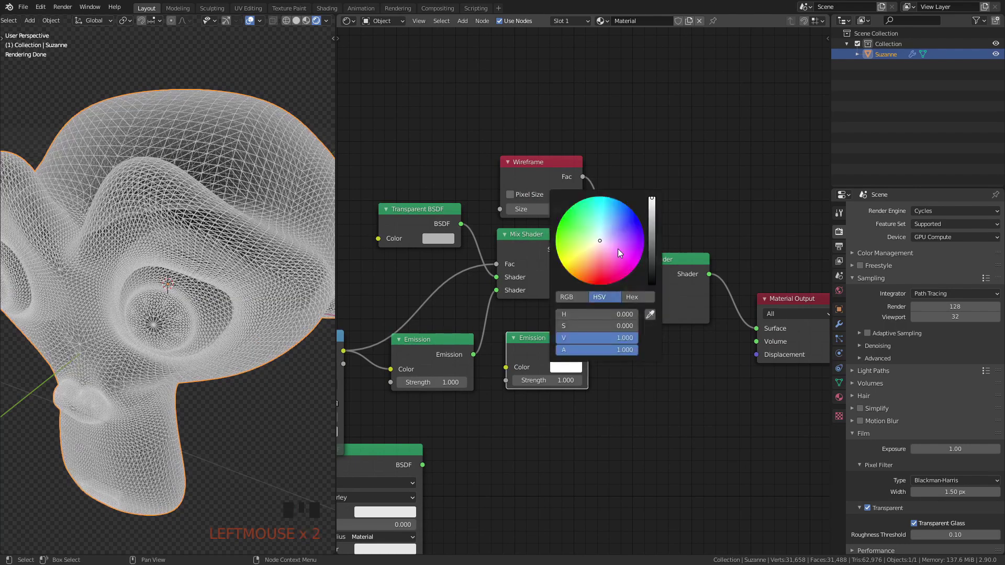
drag(617, 249, 607, 214)
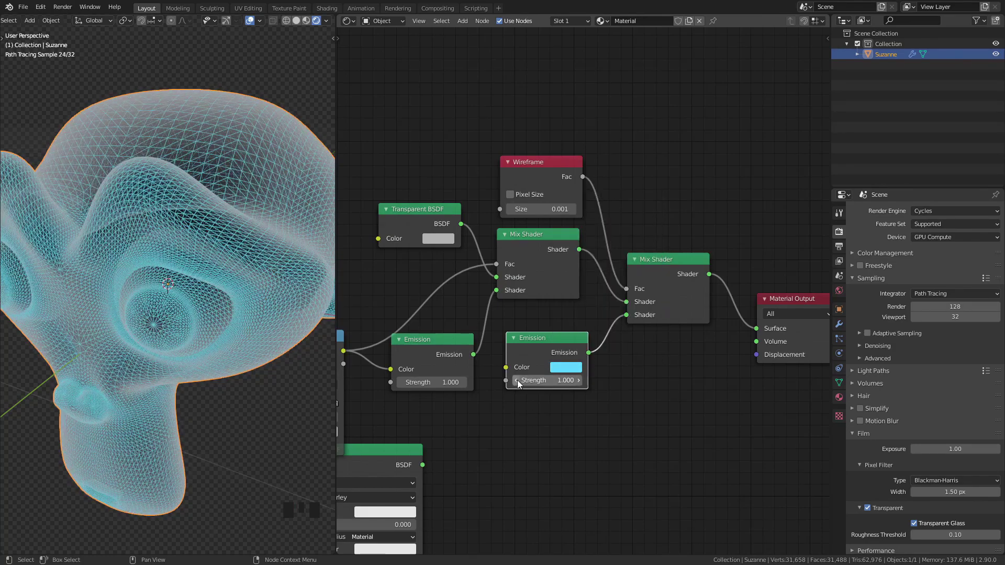
click(516, 380)
click(516, 380)
click(516, 380)
click(516, 380)
click(516, 381)
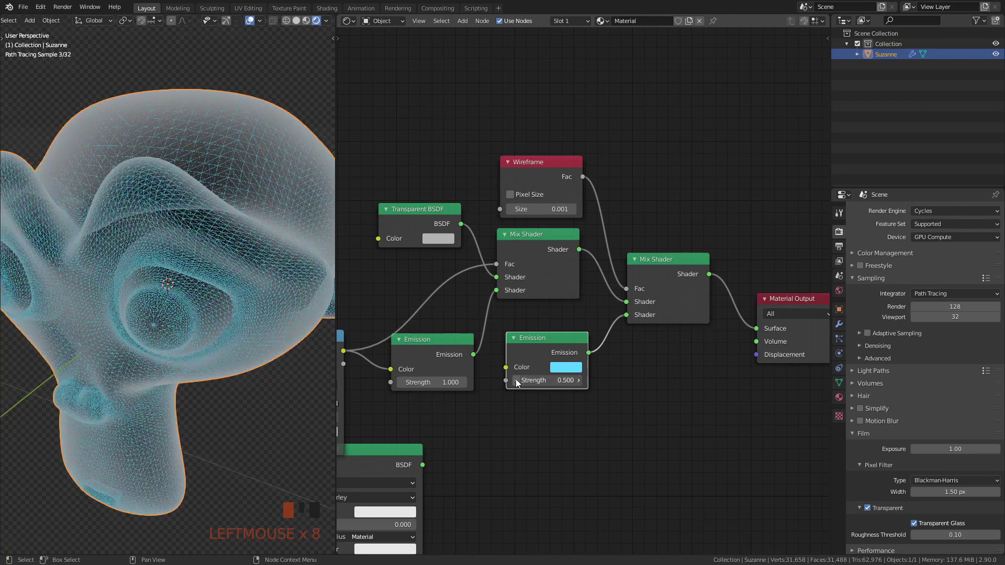
click(516, 380)
click(516, 381)
click(516, 380)
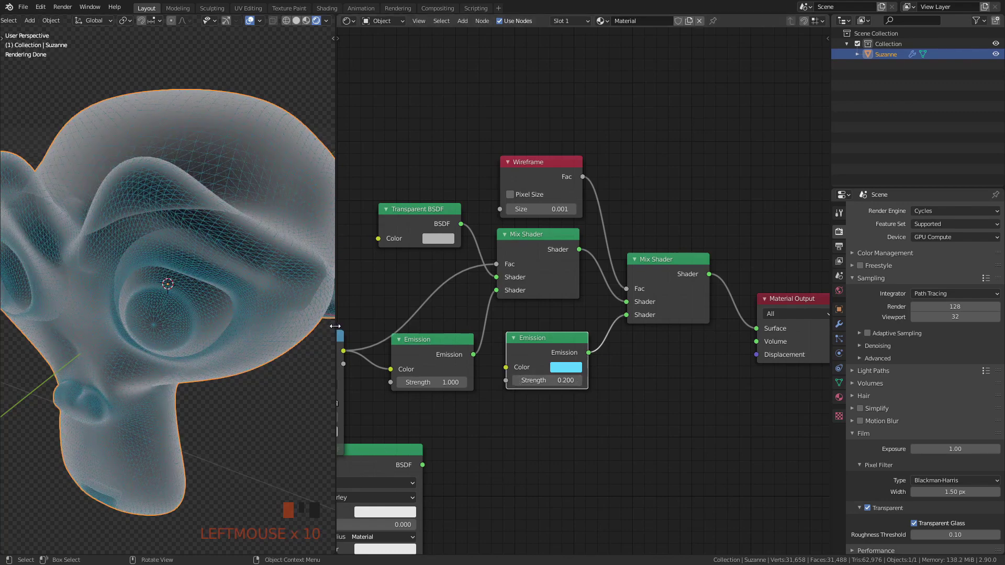
Widen the 3D viewport against the node editor and view the monkey from a slightly different angle
drag(335, 326, 405, 324)
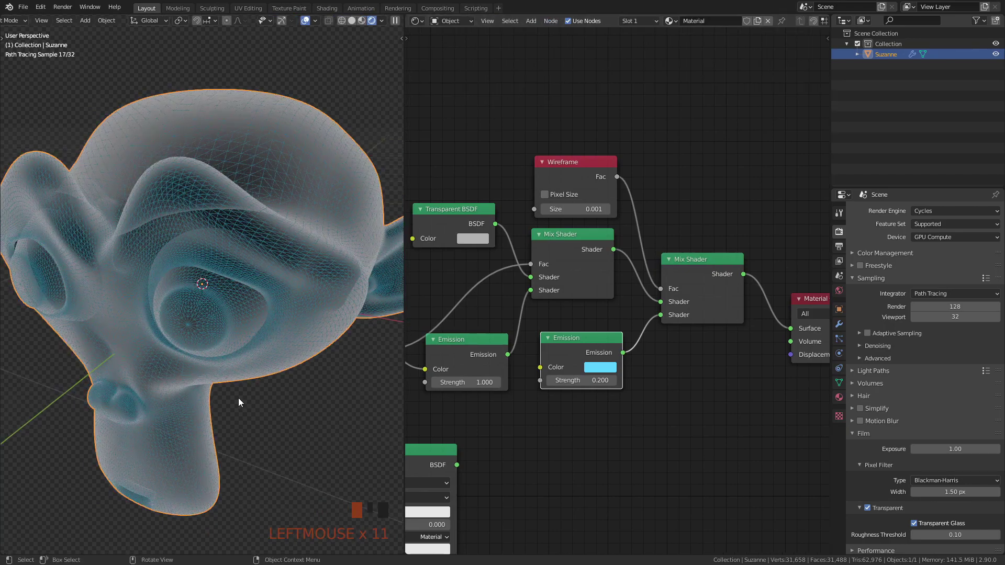
mouse_move(238, 398)
middle_down()
mouse_move(236, 373)
mouse_move(306, 347)
mouse_move(350, 355)
mouse_move(397, 382)
mouse_move(294, 359)
mouse_move(235, 288)
mouse_move(202, 287)
mouse_move(148, 332)
mouse_move(143, 359)
mouse_move(212, 378)
middle_up()
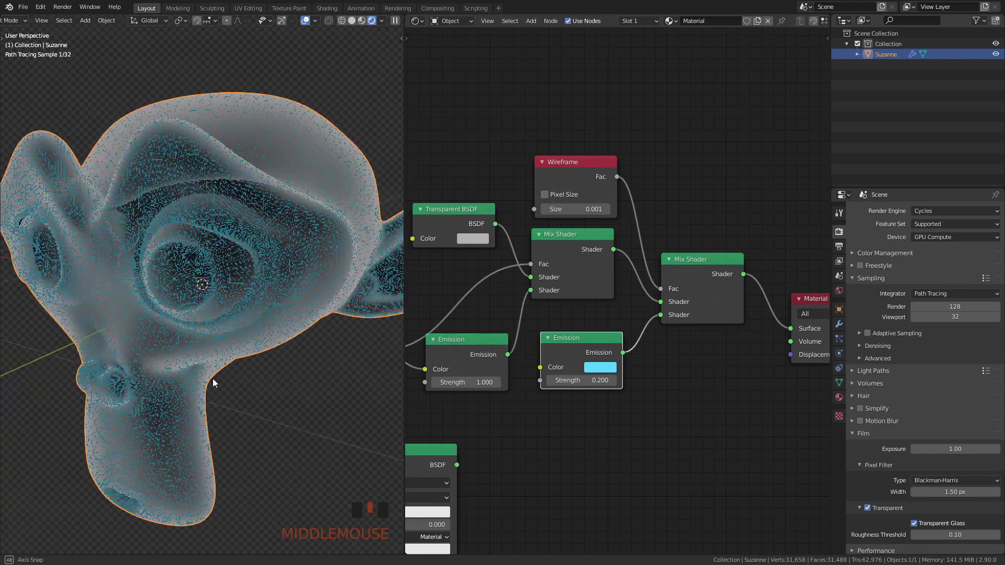
click(515, 395)
Add a plane mesh at the monkey's center and rotate it 90 degrees about the X axis
key(shift+a)
mouse_move(229, 319)
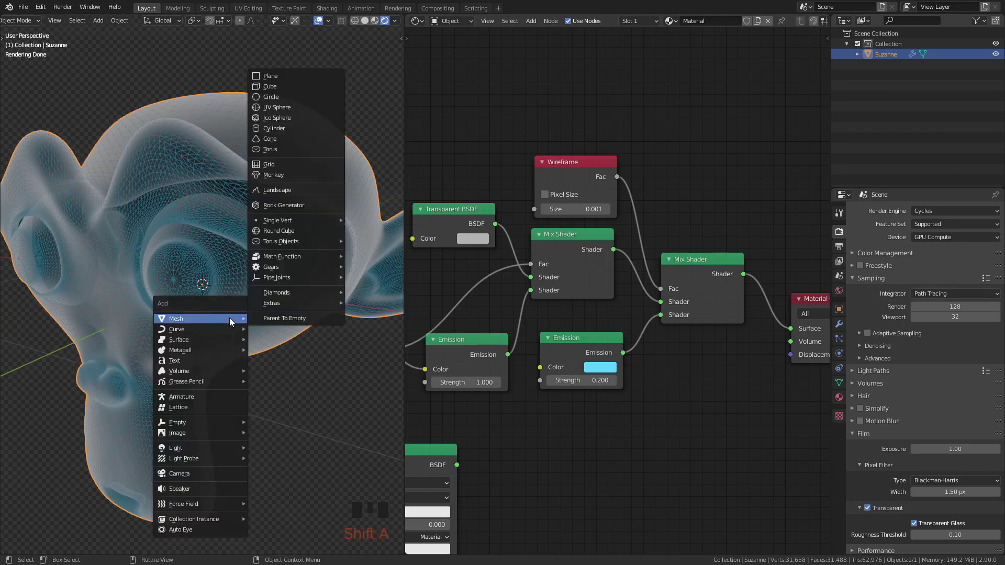
click(290, 76)
middle_drag(241, 255, 187, 260)
text(rx)
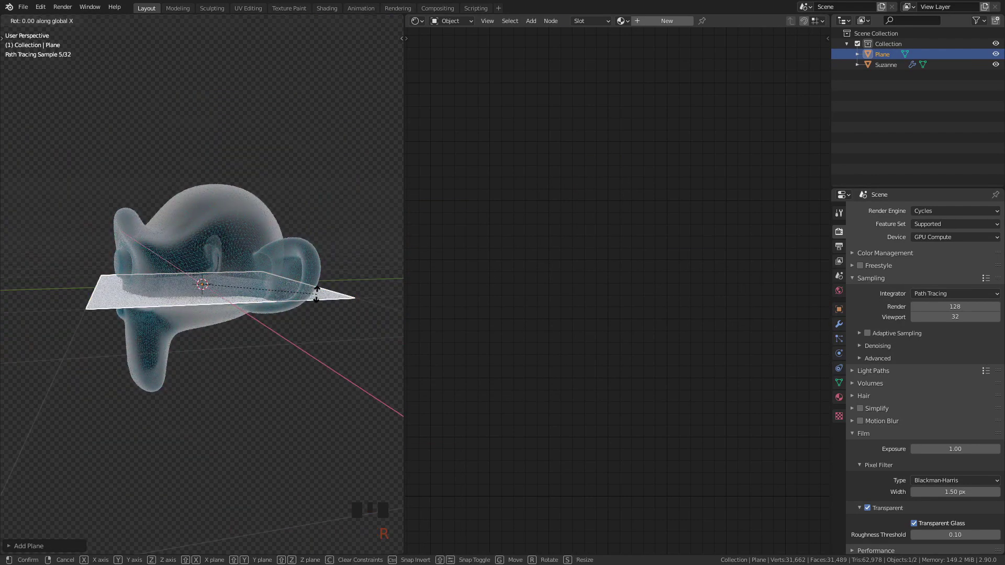
text(90)
key(Return)
Move the plane along the Y axis until it stands in front of the monkey's face
key(g)
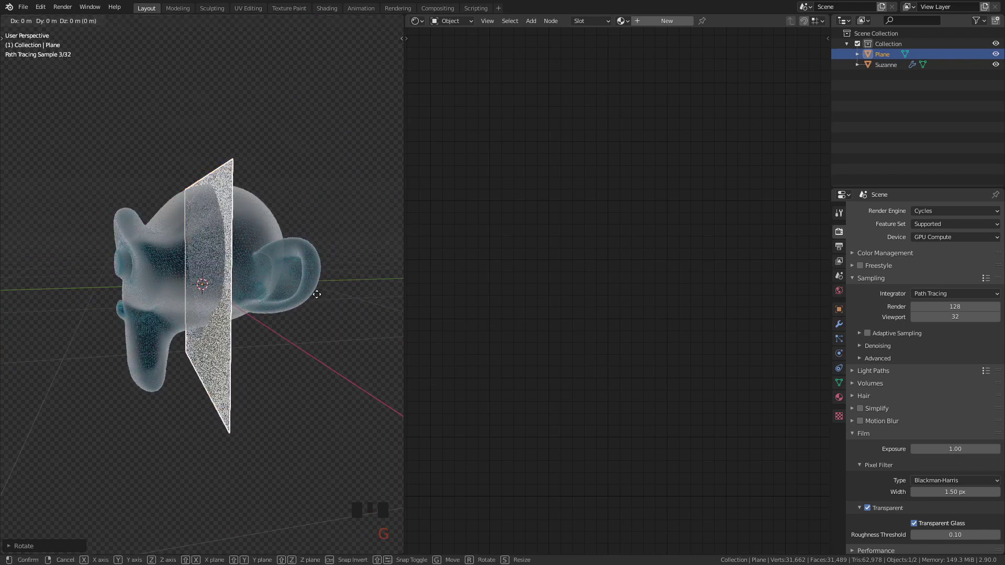
key(y)
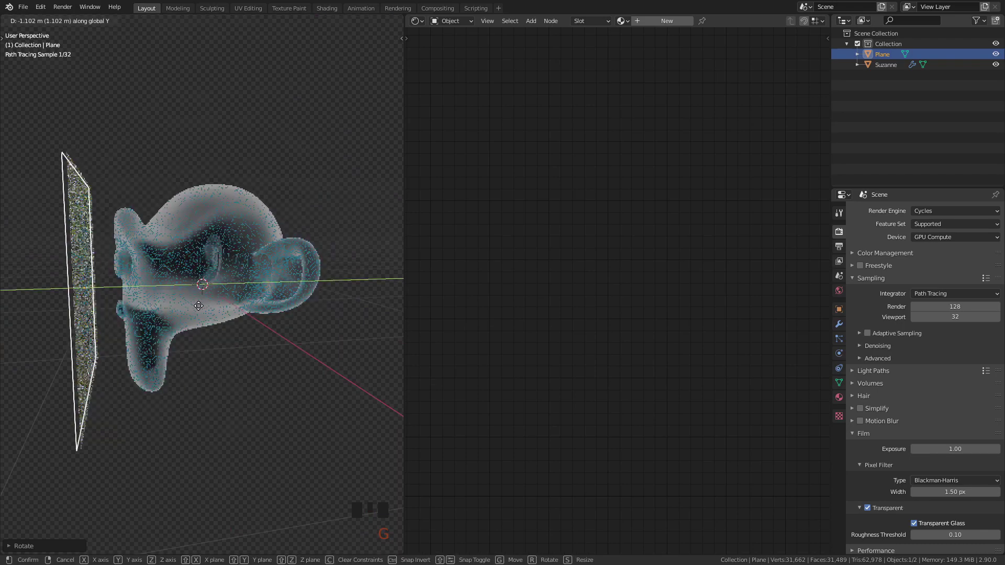
click(109, 285)
middle_drag(109, 285, 237, 263)
scroll(257, 281, up, 1)
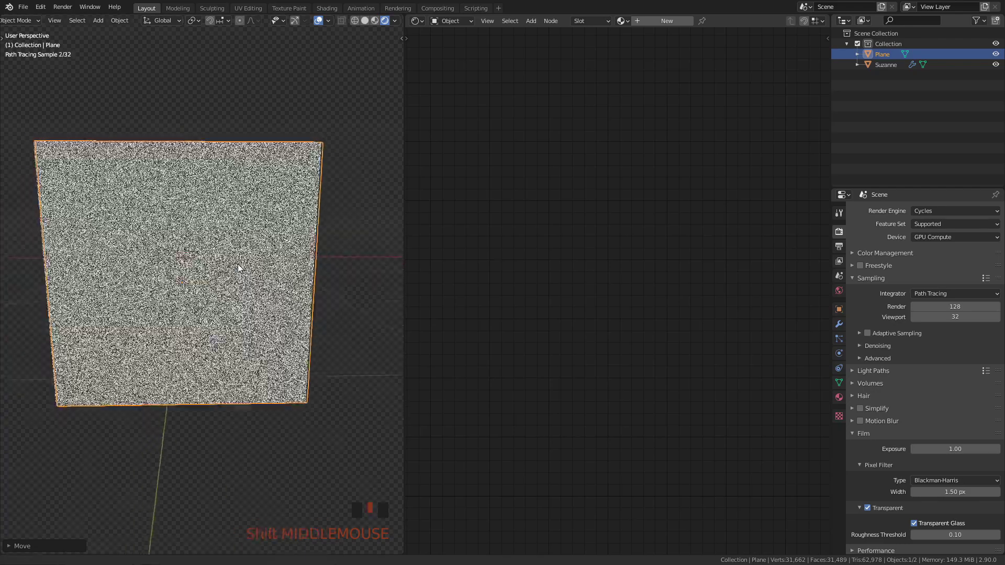
Scale the plane's mesh down in Edit Mode, then stretch it along the X axis into a wide rectangle
key(Tab)
key(s)
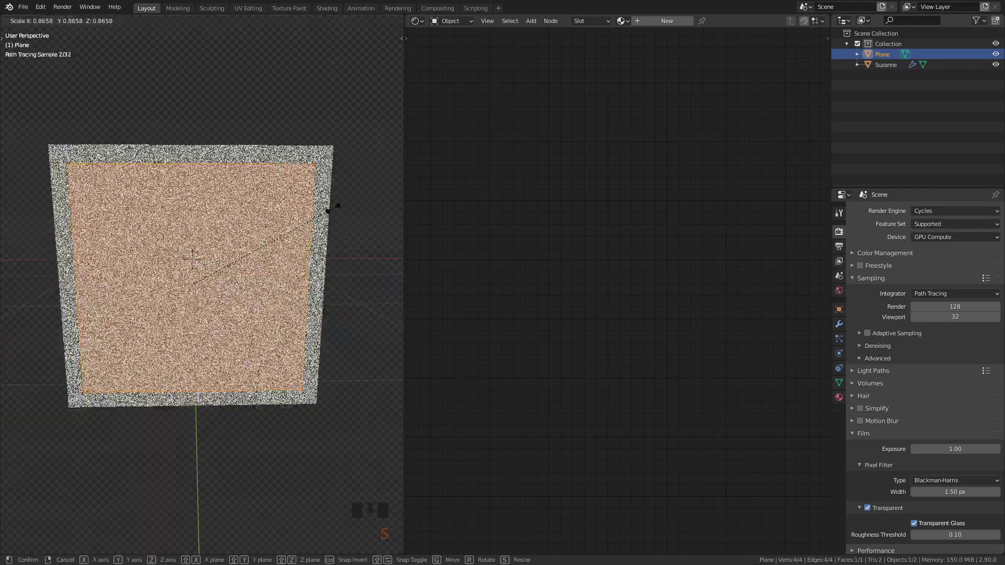
click(246, 291)
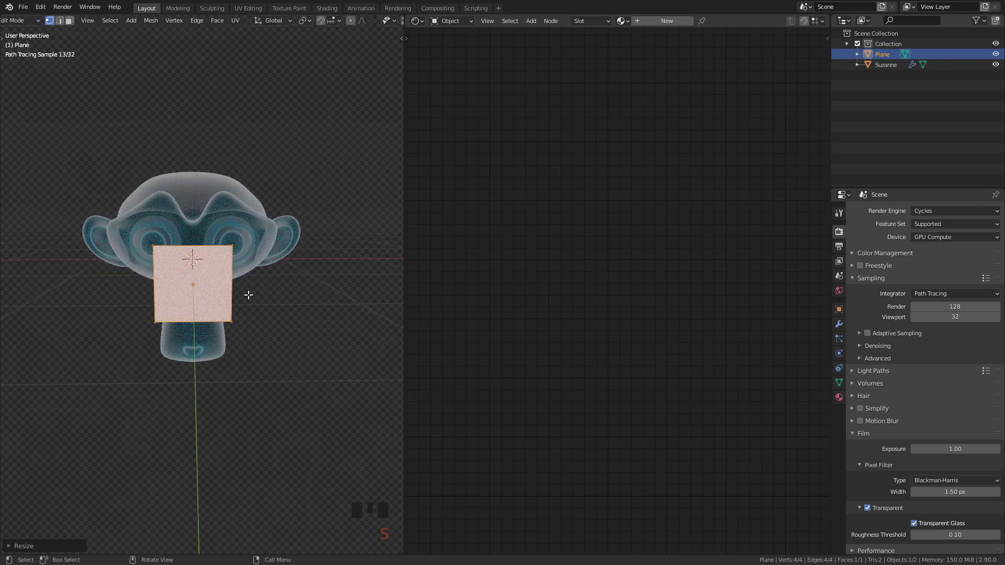
key(s)
key(x)
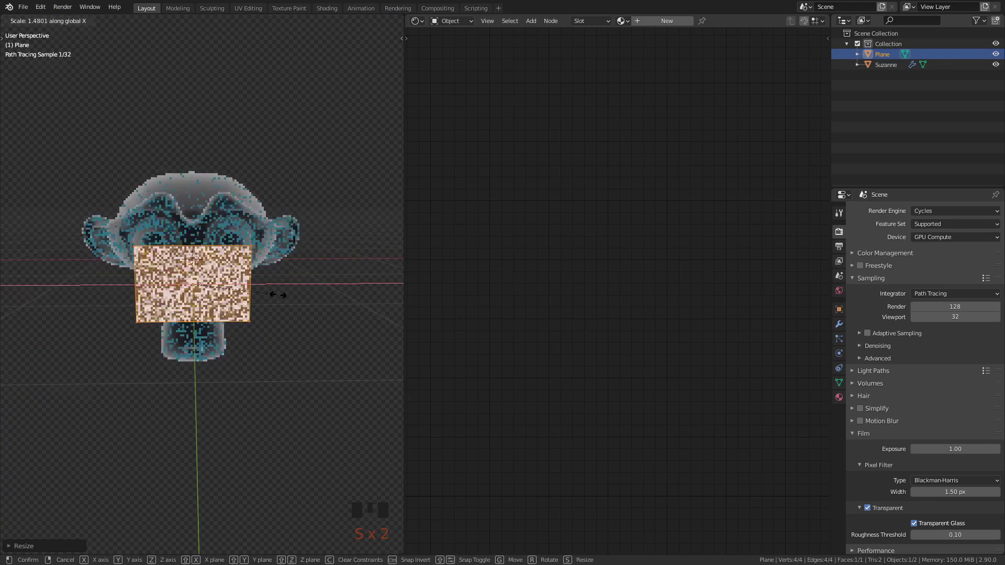
click(277, 287)
Inset the rectangle's face by about 0.04 to form a narrow frame around it
scroll(277, 287, up, 2)
shift+middle_drag(278, 287, 296, 280)
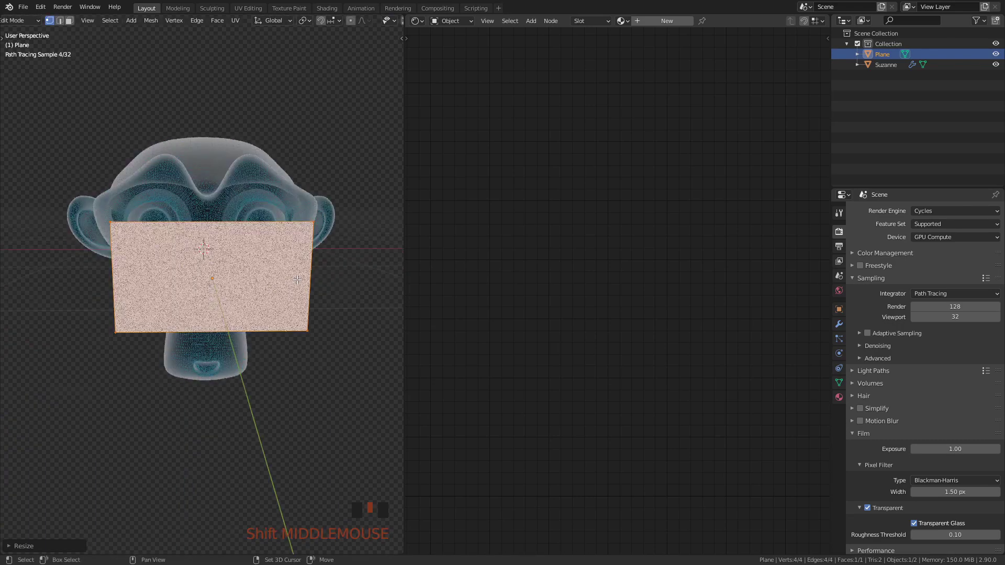
scroll(297, 280, up, 1)
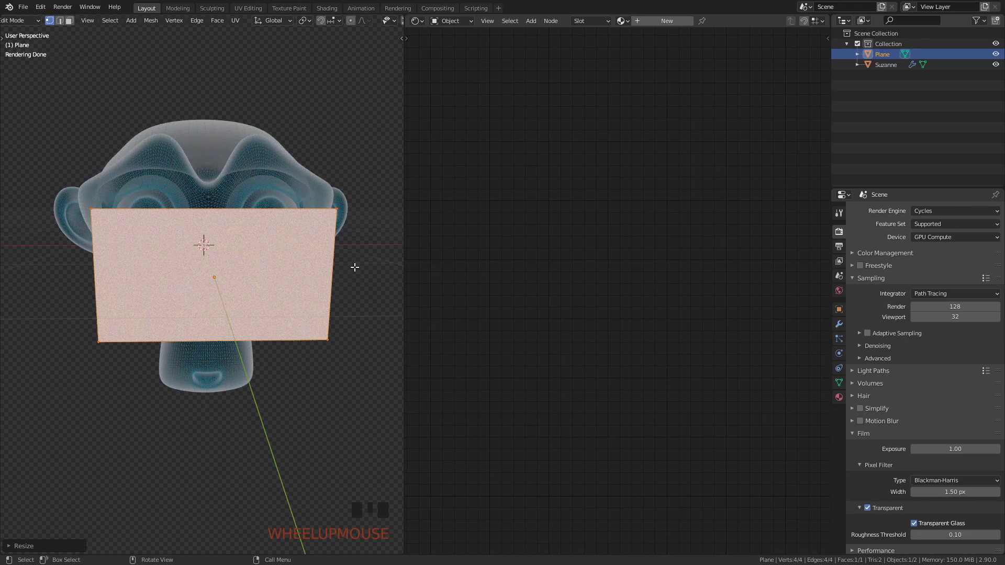
key(i)
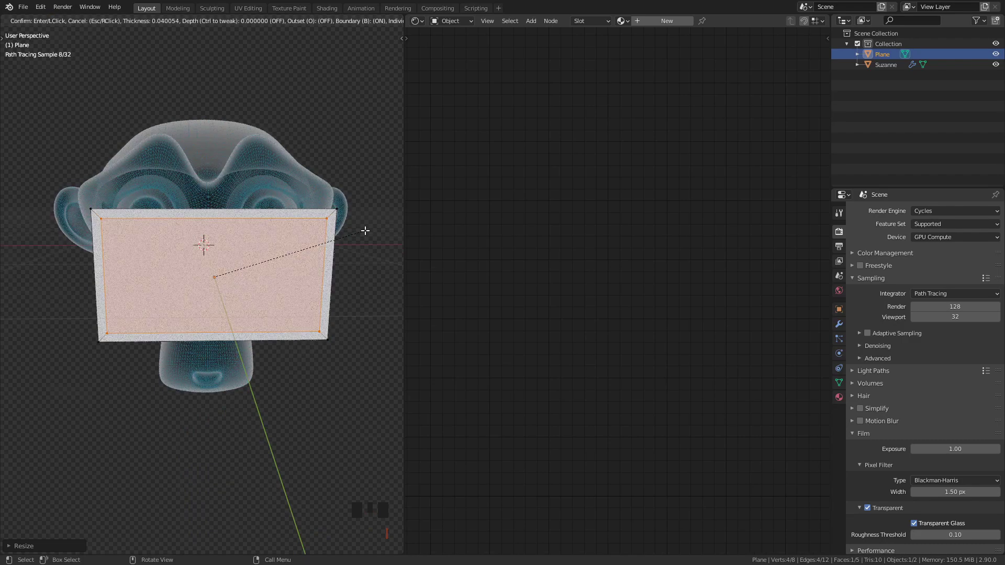
click(365, 231)
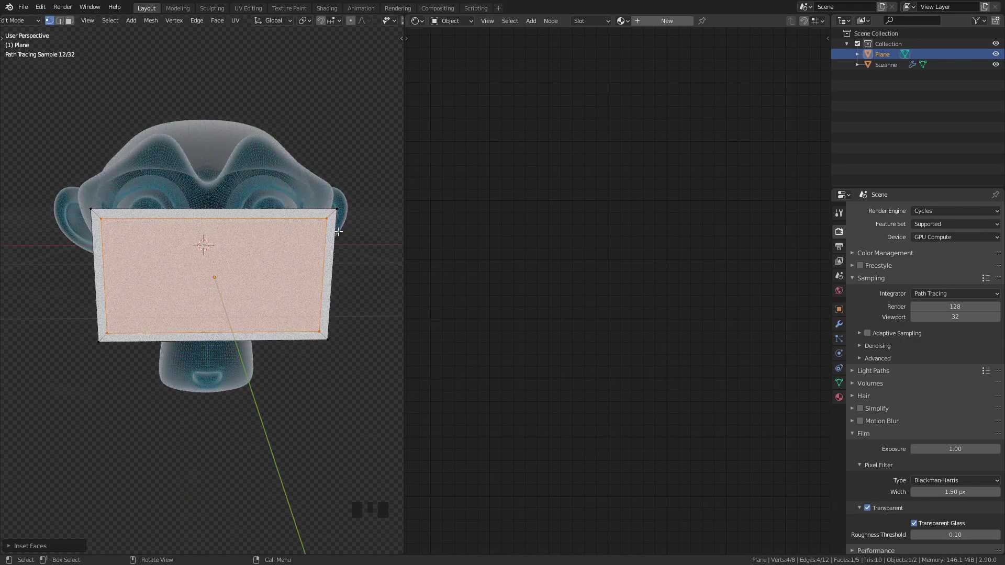
Create a new material for the plane and replace its Principled BSDF with a Glass BSDF connected to the output's Surface
click(659, 23)
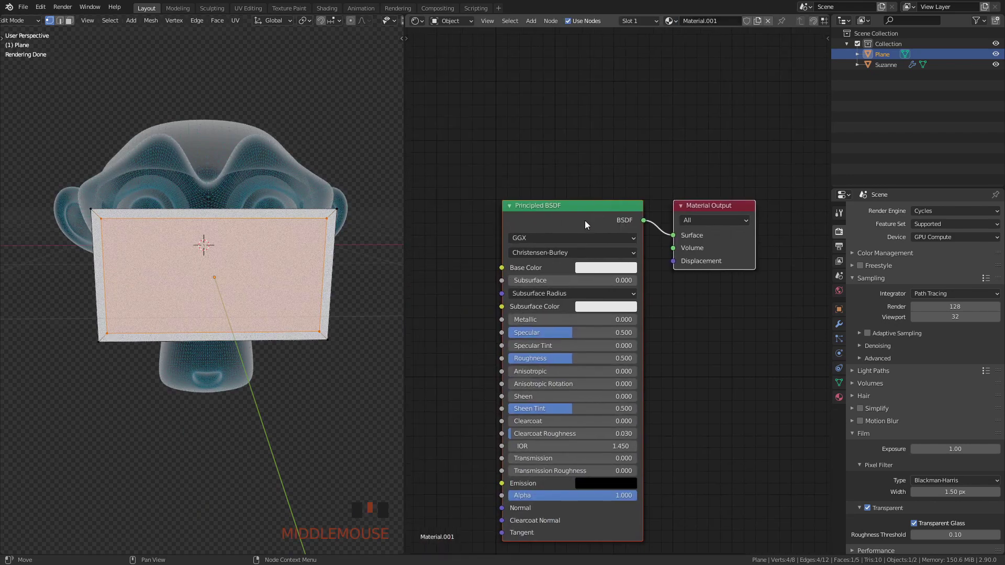
key(x)
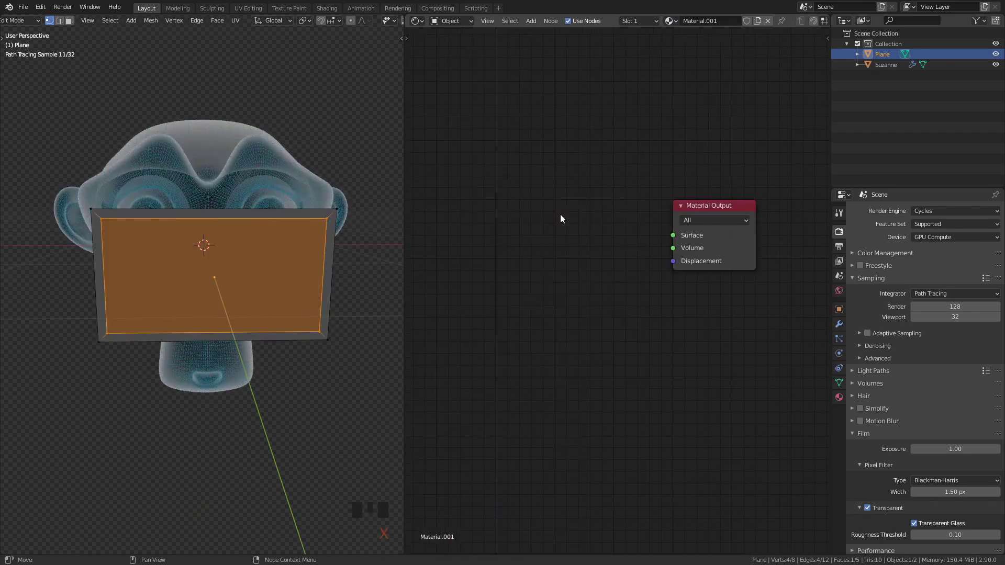
key(shift+a)
click(560, 215)
text(glass)
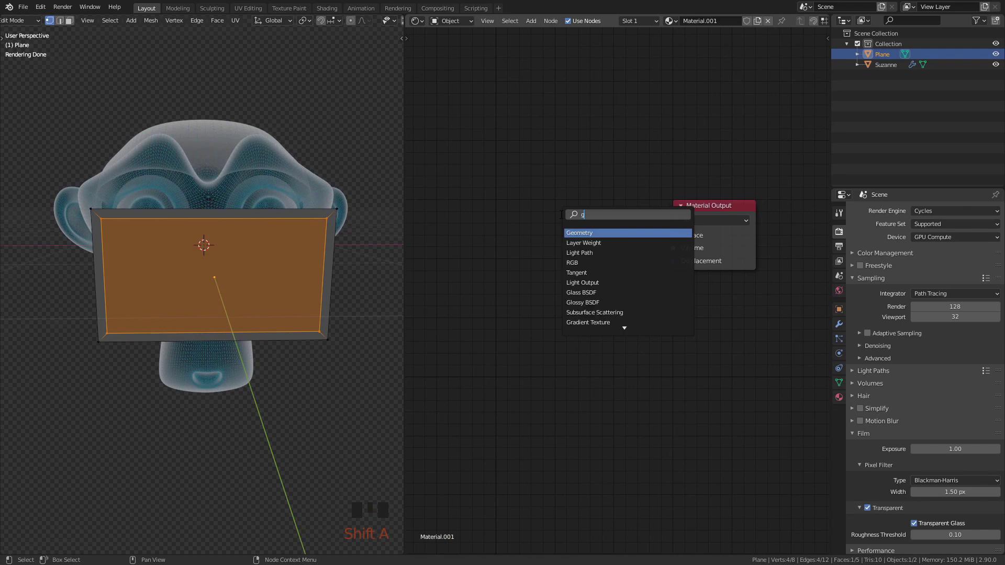
key(Return)
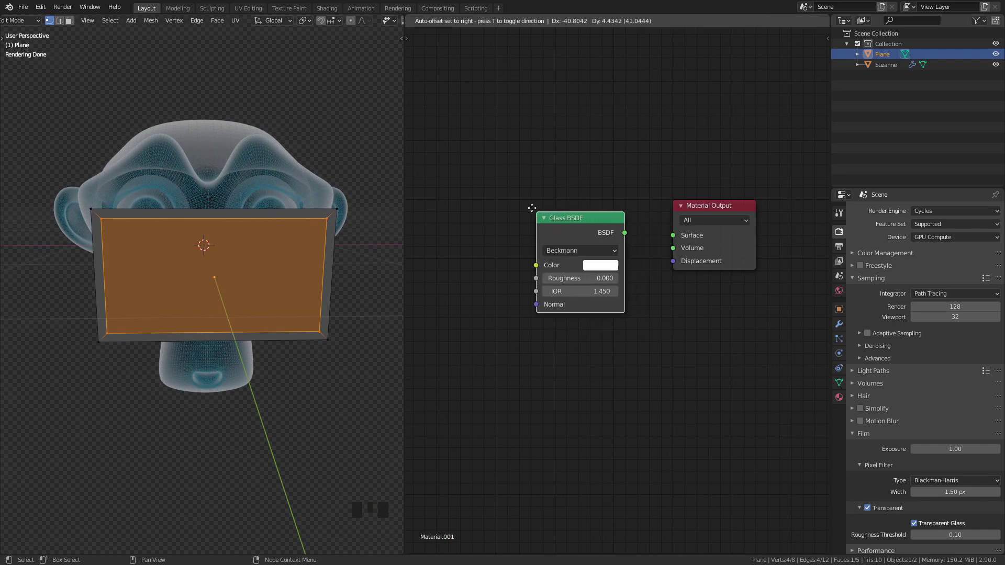
click(522, 199)
drag(610, 219, 673, 235)
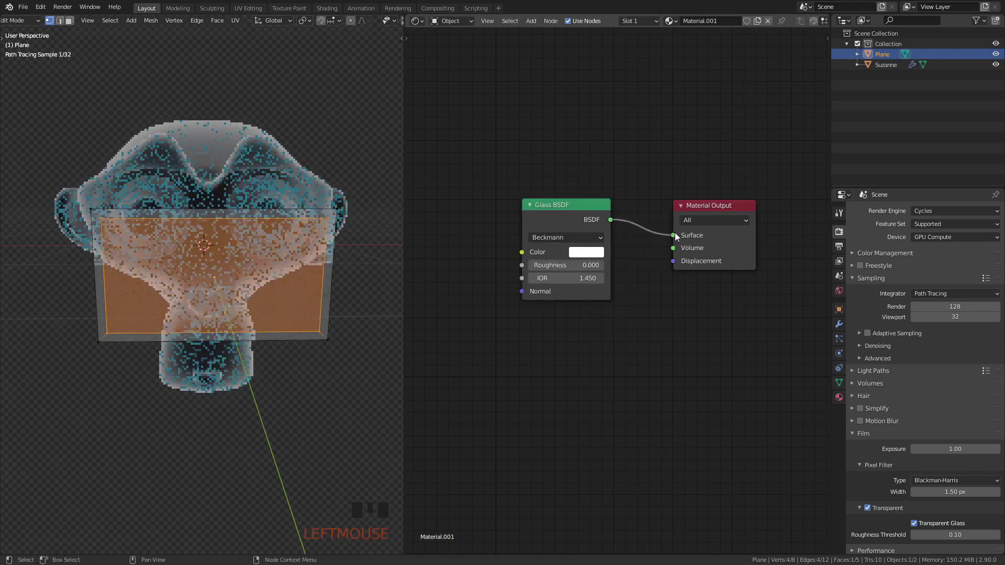
Set the Glass BSDF's IOR to 1
double_click(549, 280)
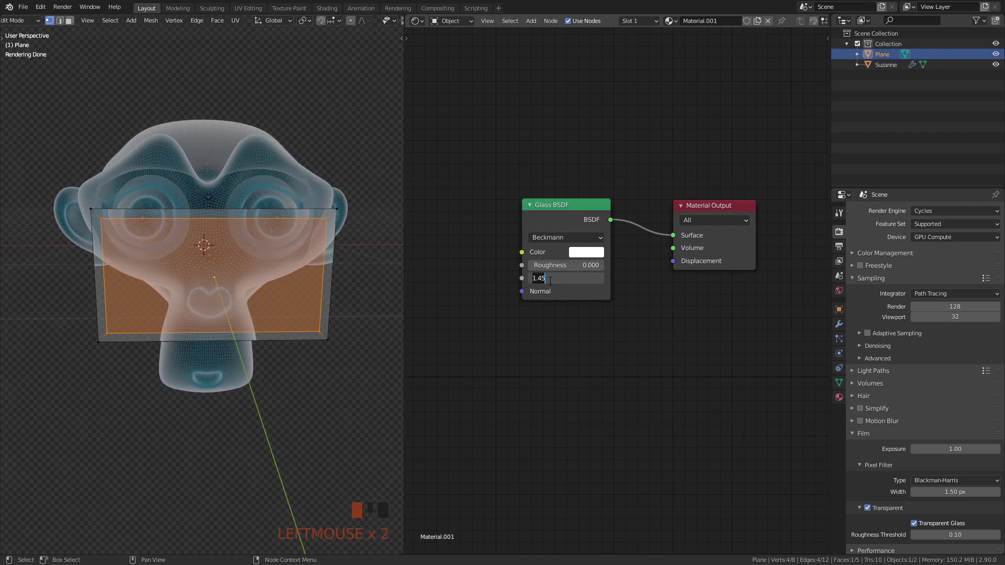
text(1)
key(Return)
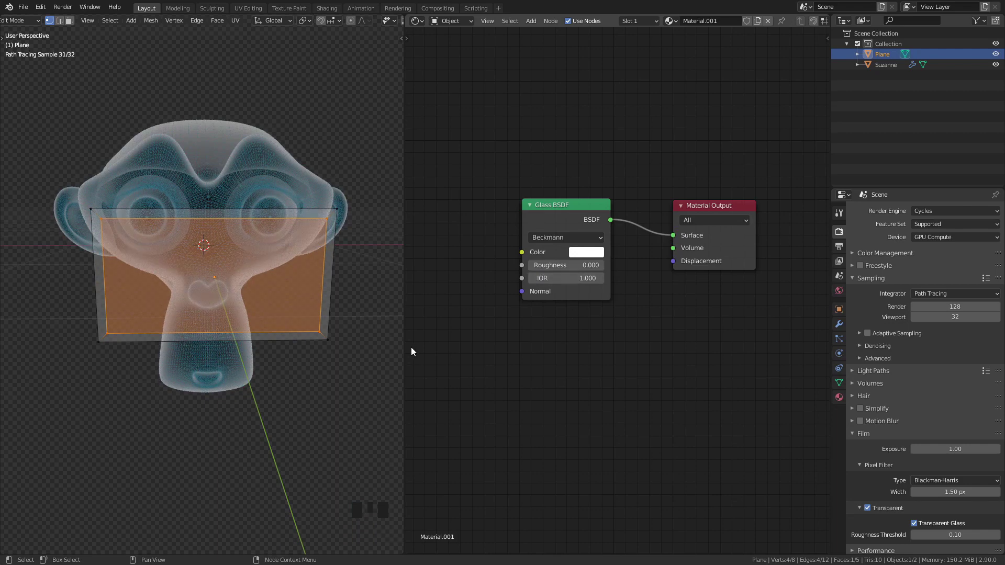
Select only the plane's border faces and assign them a new material in a second material slot
key(3)
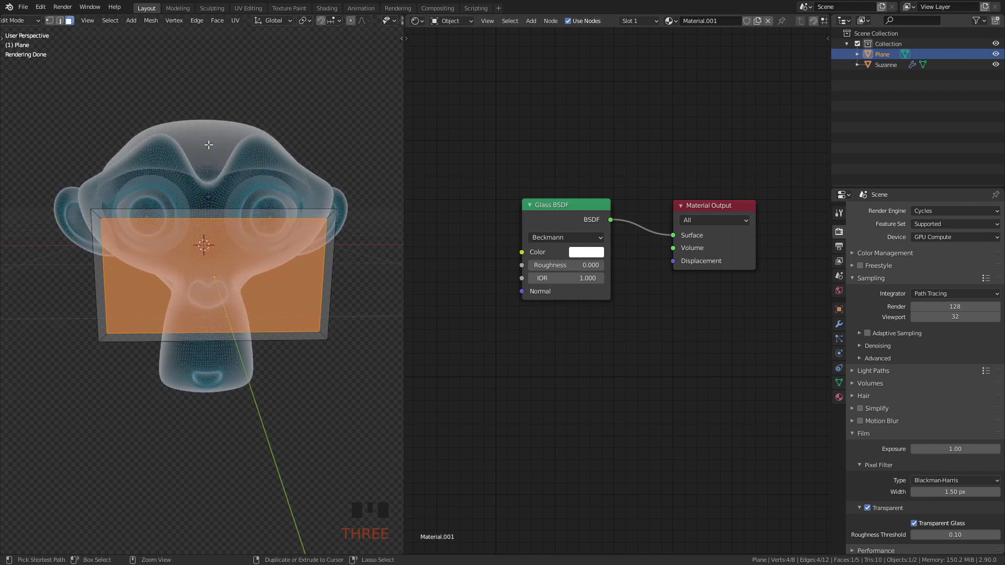
key(ctrl+i)
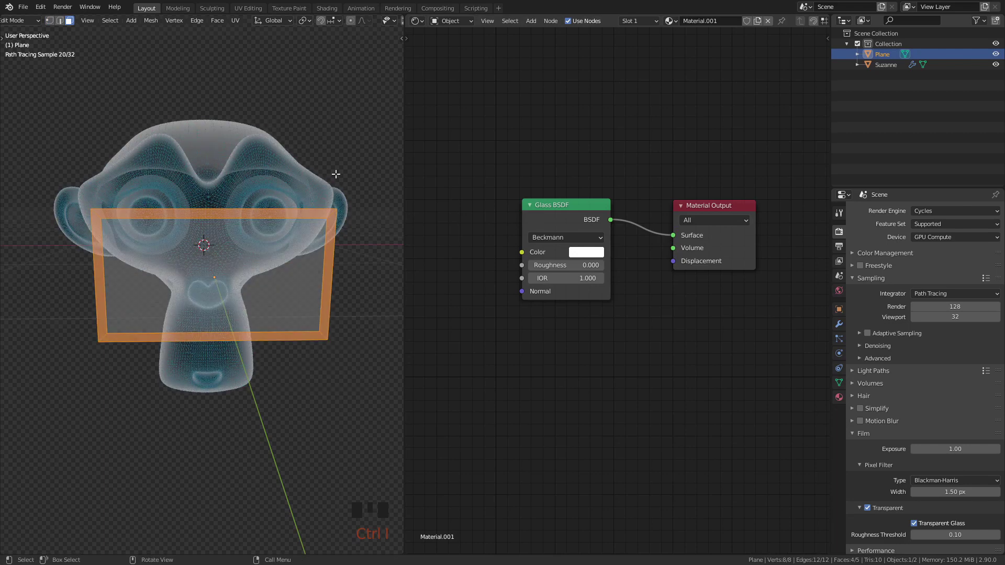
click(839, 398)
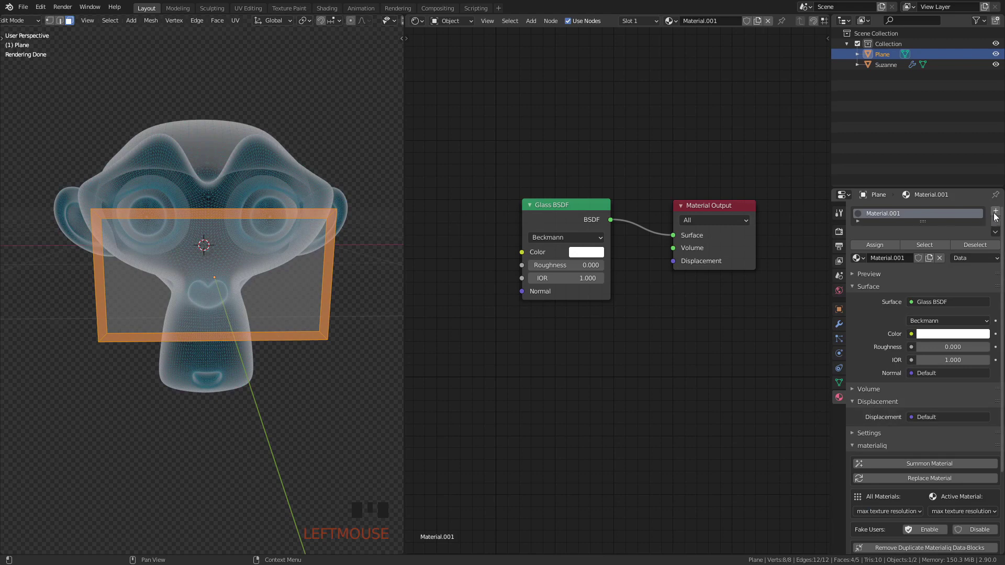
click(993, 211)
click(905, 281)
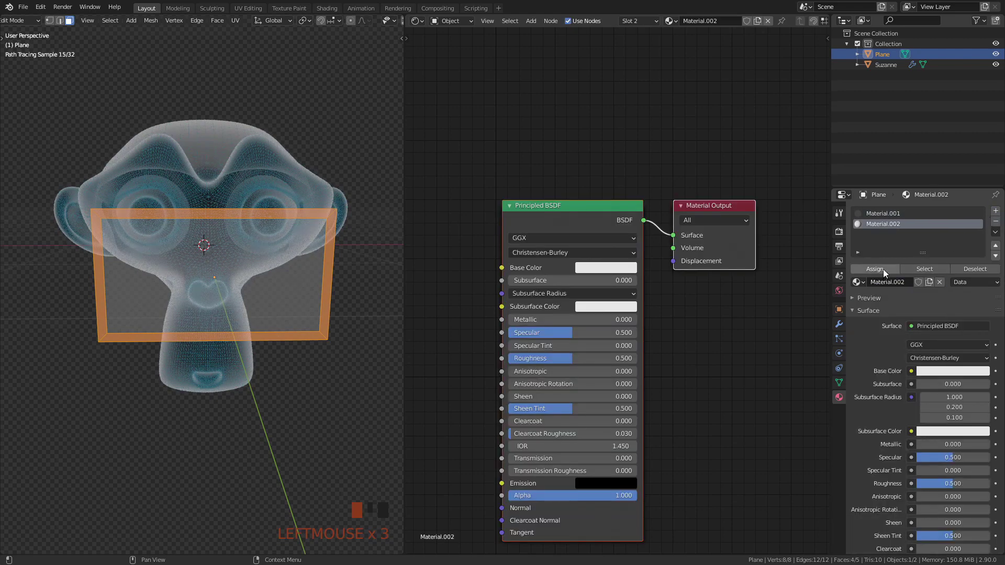
Set the border material's Metallic to 1.000 and return to Object Mode
click(951, 371)
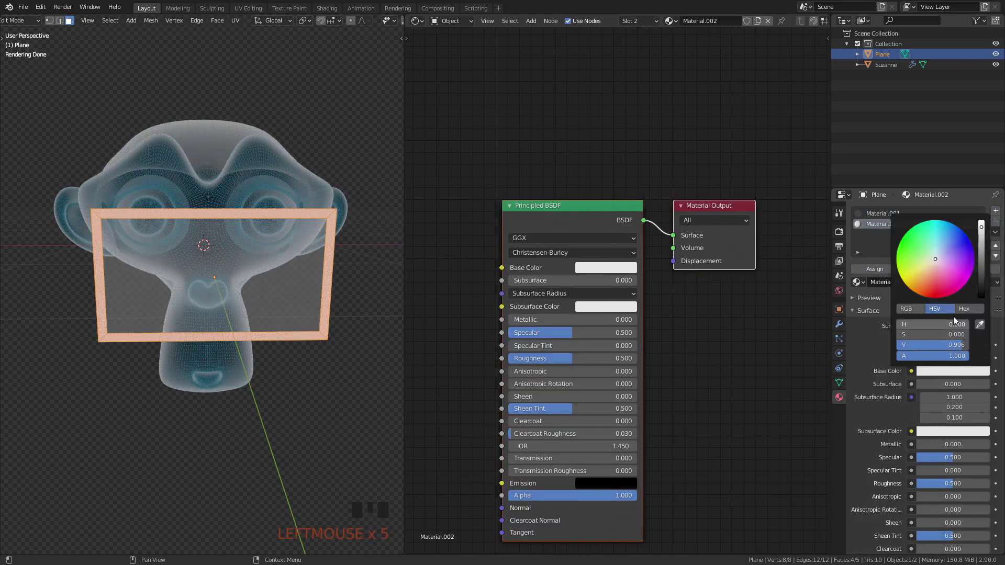
drag(941, 445, 989, 445)
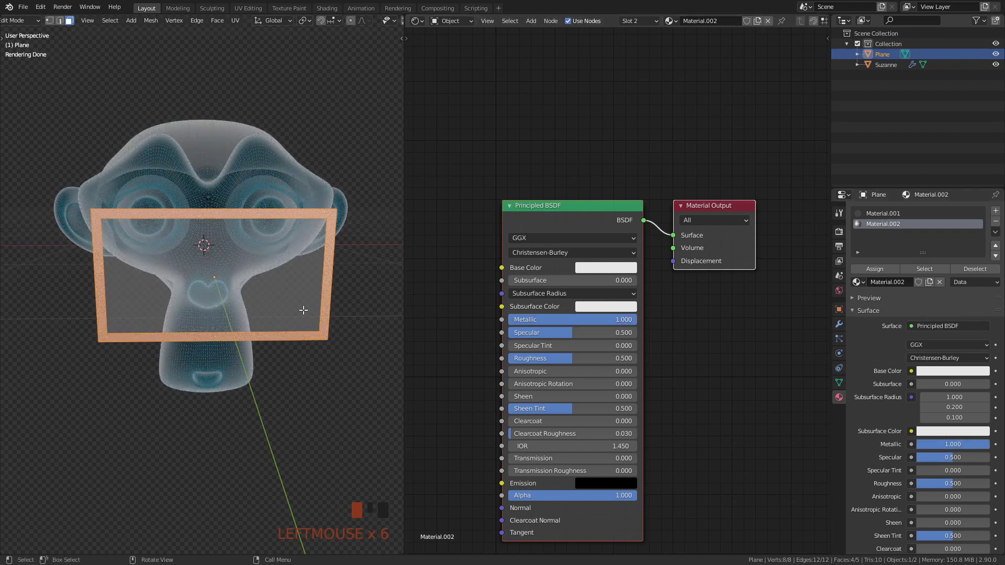
key(Tab)
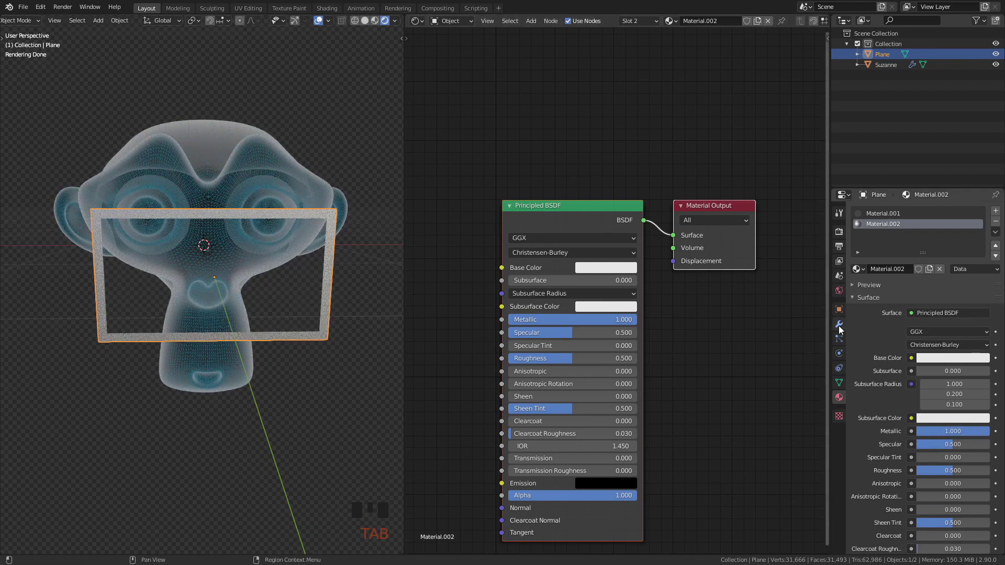
Add a Solidify modifier to the plane with a Thickness of 0.02 m
click(838, 324)
click(874, 211)
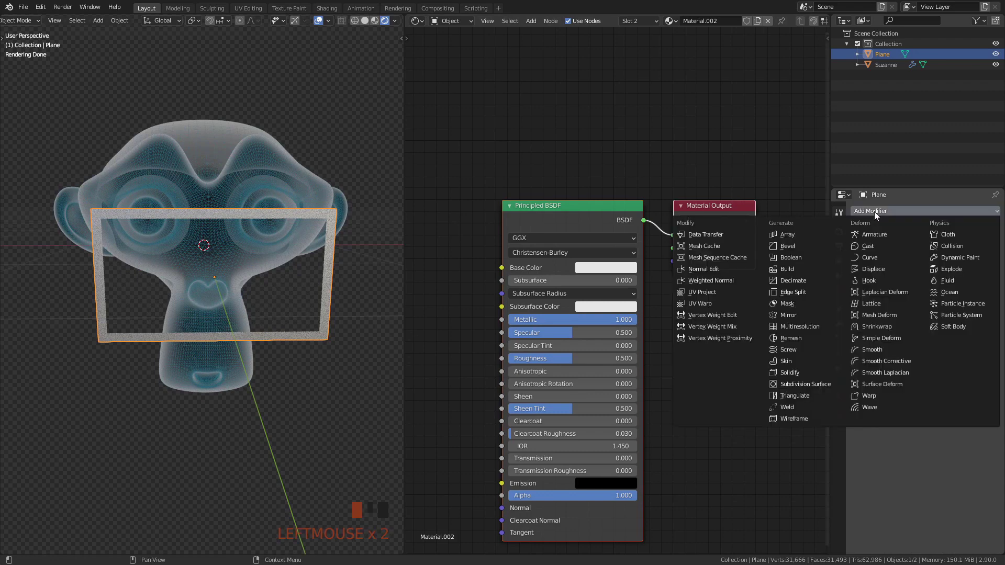
click(818, 372)
click(984, 282)
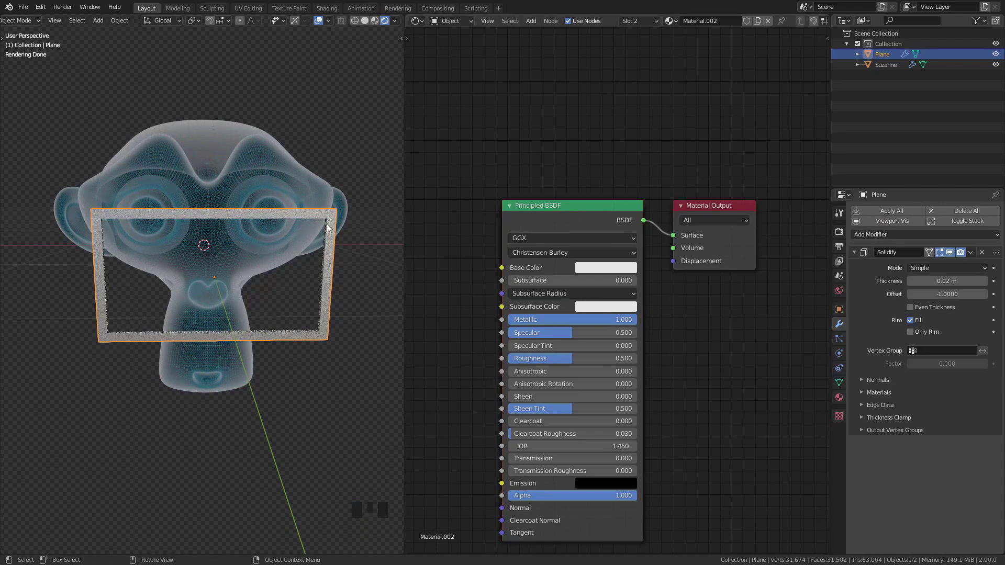
Select the monkey head and move its Material Output node farther away from the final Mix Shader
click(238, 193)
scroll(244, 237, up, 3)
scroll(243, 243, up, 1)
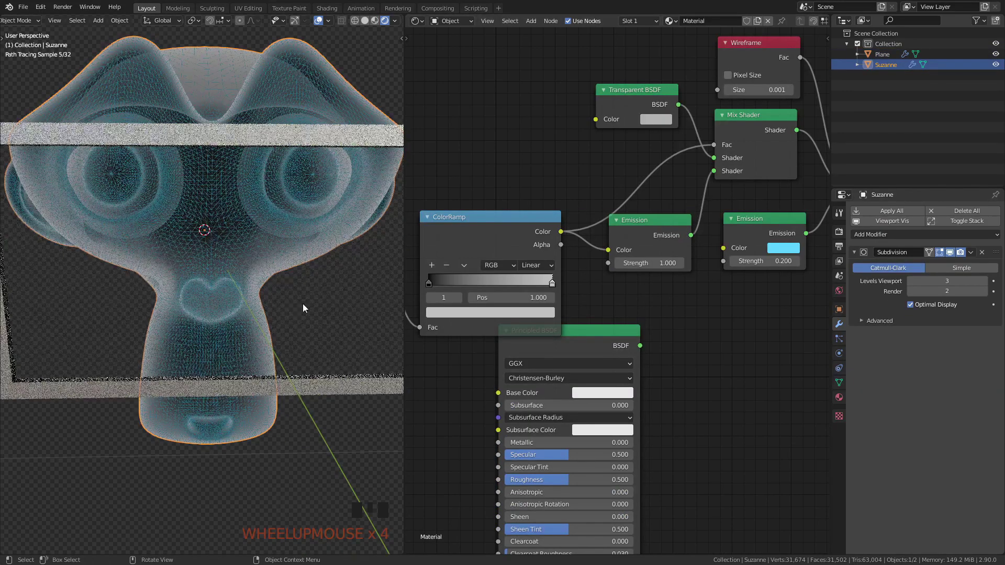
scroll(257, 223, down, 1)
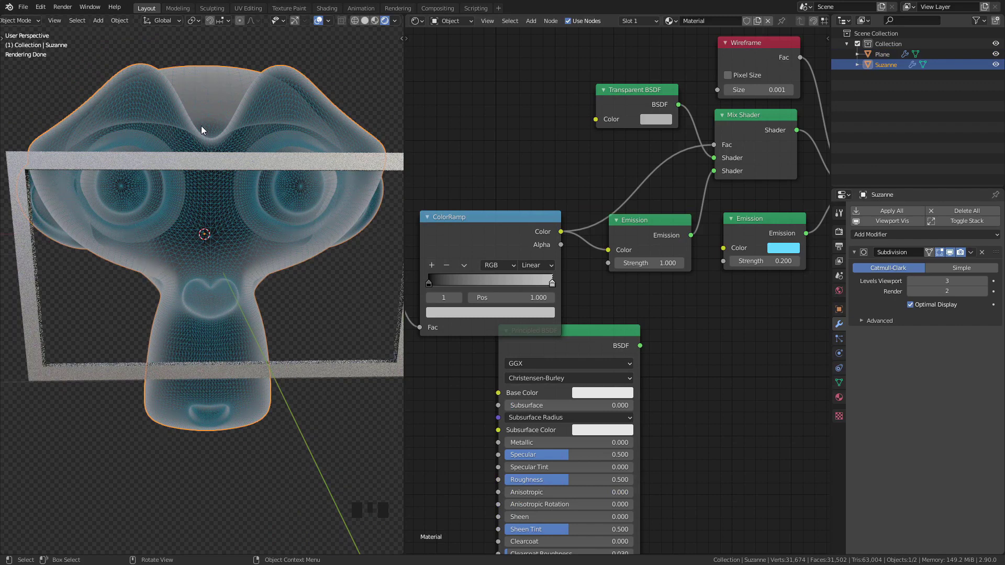
middle_drag(720, 293, 803, 475)
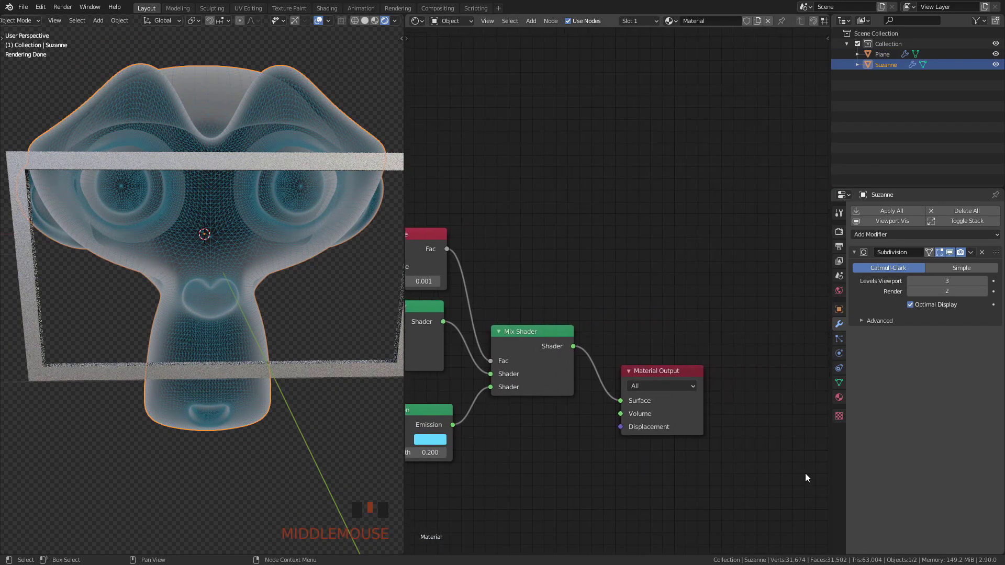
drag(683, 381, 794, 370)
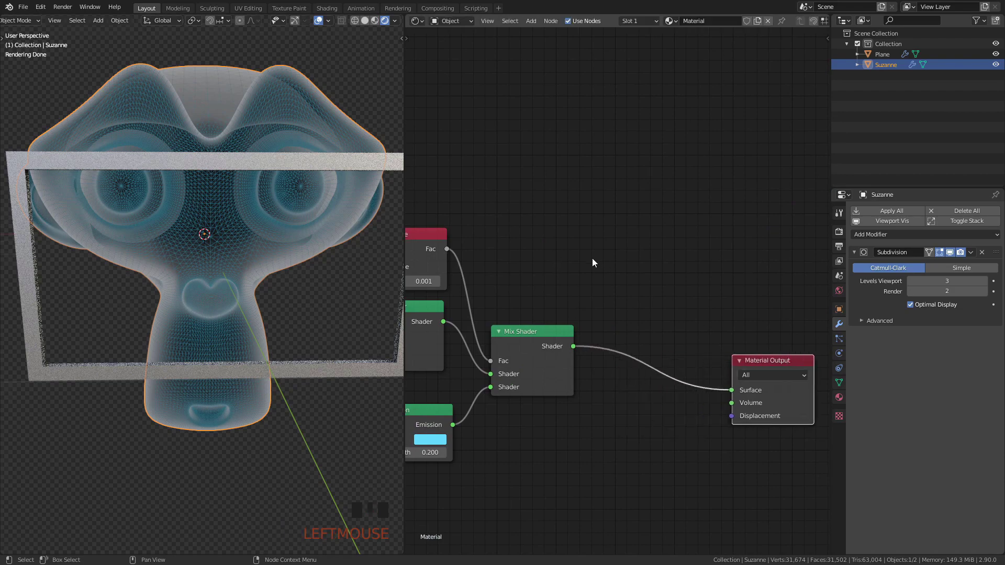
Add a Light Path node above the final Mix Shader in the monkey's material
key(shift+a)
click(588, 256)
text(ligh)
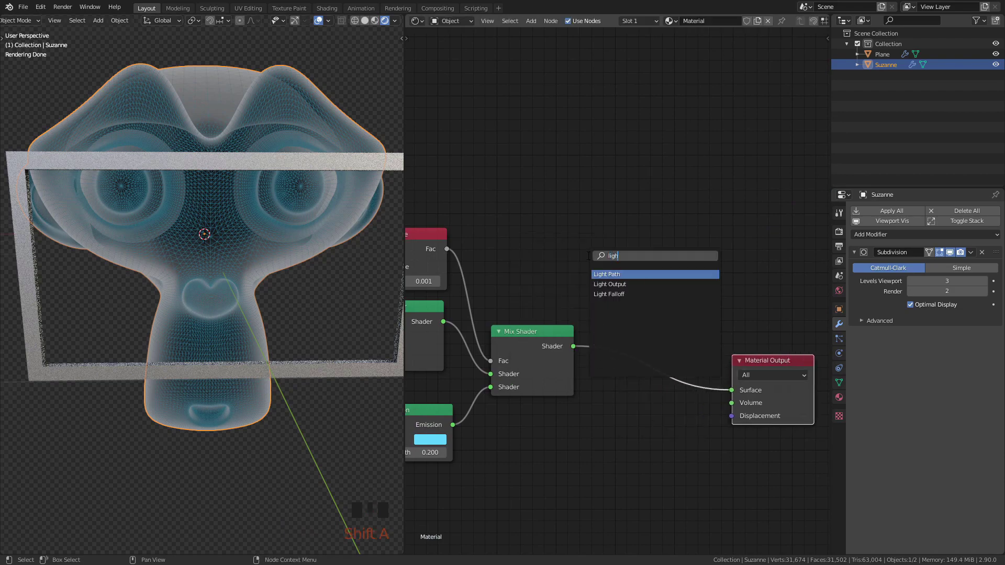
key(Return)
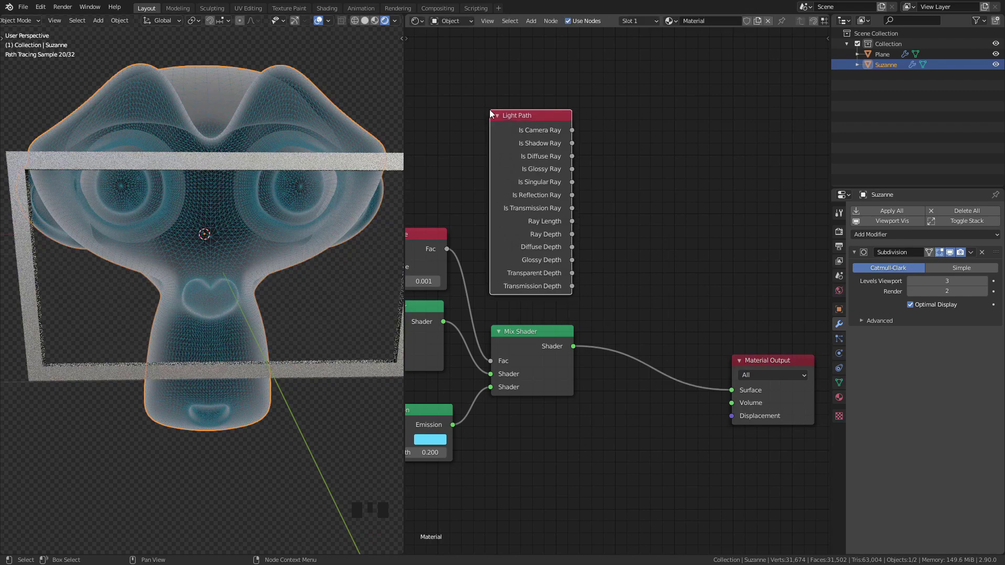
Preview the Light Path's Is Transmission Ray output on the monkey through a Viewer node
click(537, 137)
ctrl+shift+click(537, 137)
drag(572, 208, 741, 335)
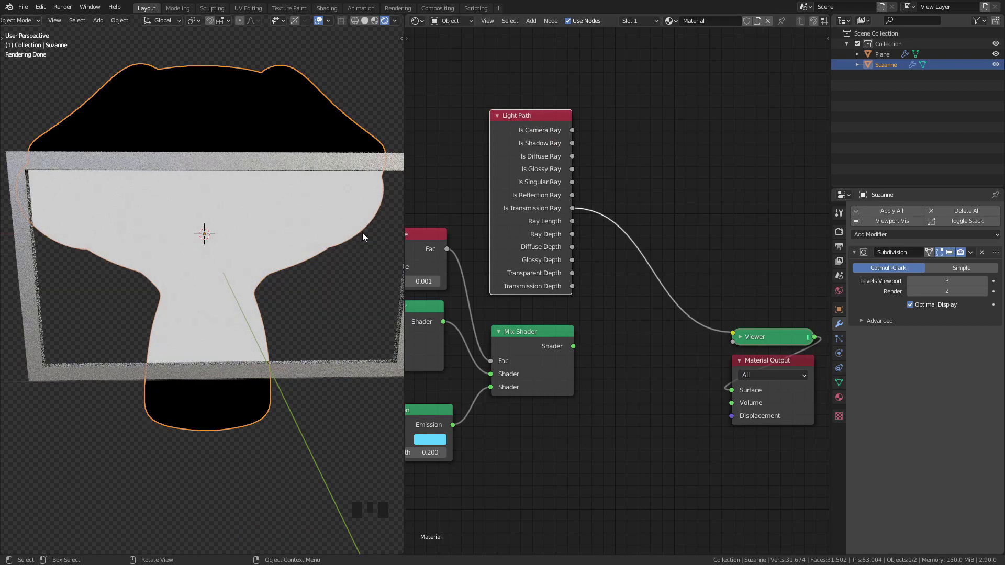
Duplicate the final Mix Shader, place the copy before the Material Output, and connect it to the Surface input
scroll(588, 308, down, 2)
middle_drag(588, 307, 567, 289)
click(511, 294)
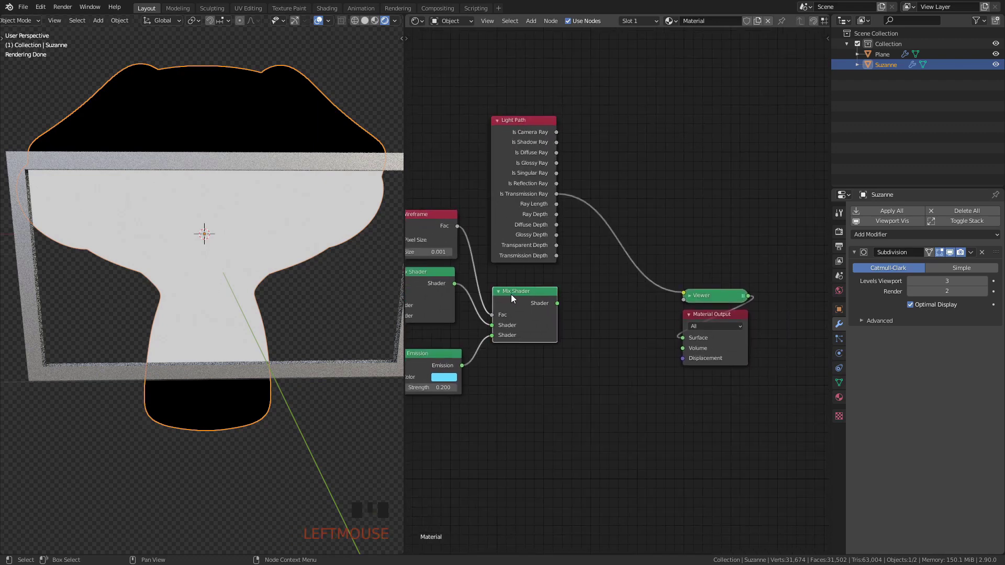
key(shift+d)
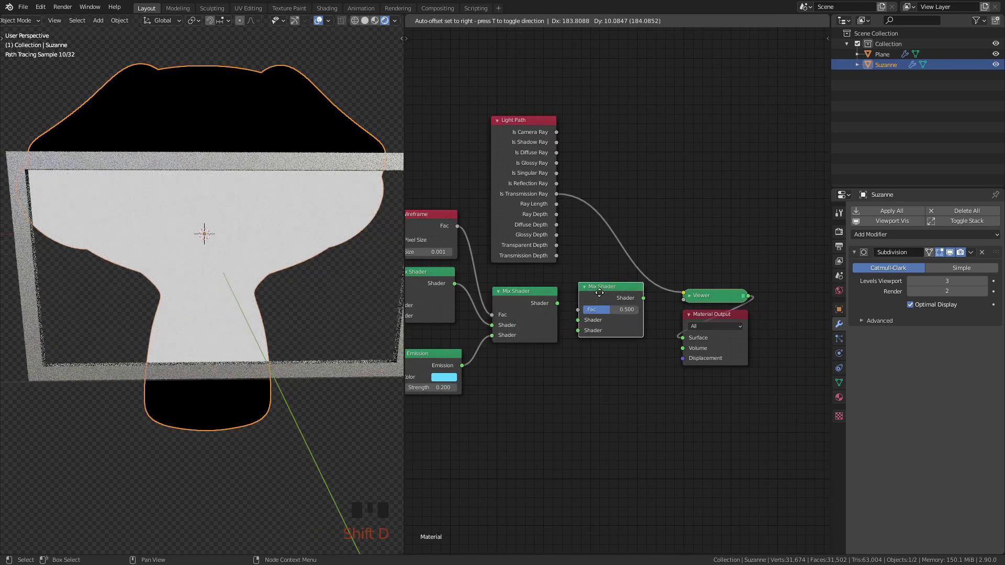
click(607, 305)
ctrl+shift+click(622, 305)
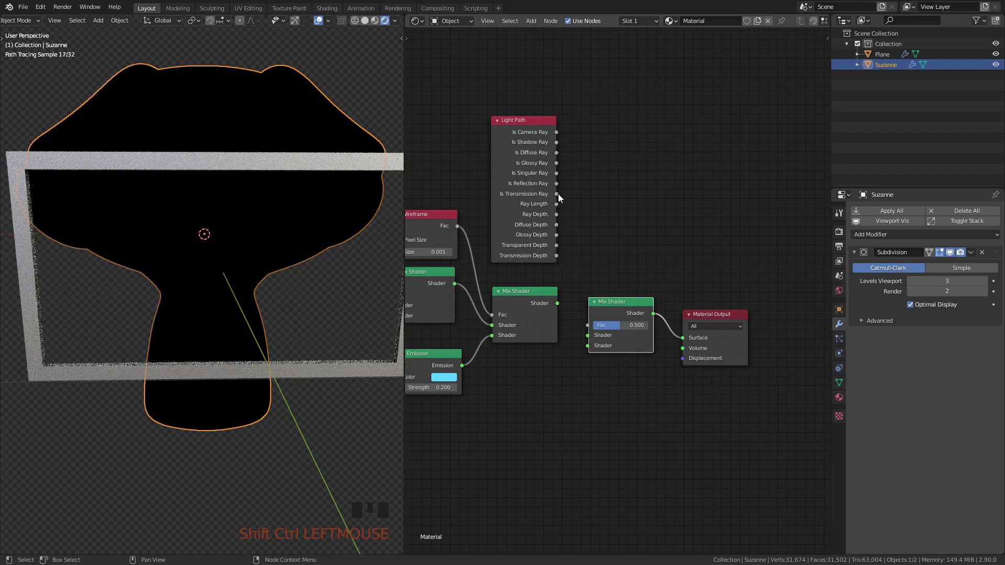
Drive the new Mix Shader's Fac with Is Transmission Ray and link the wireframe Mix Shader to its second Shader input
drag(557, 193, 580, 219)
drag(573, 294, 590, 325)
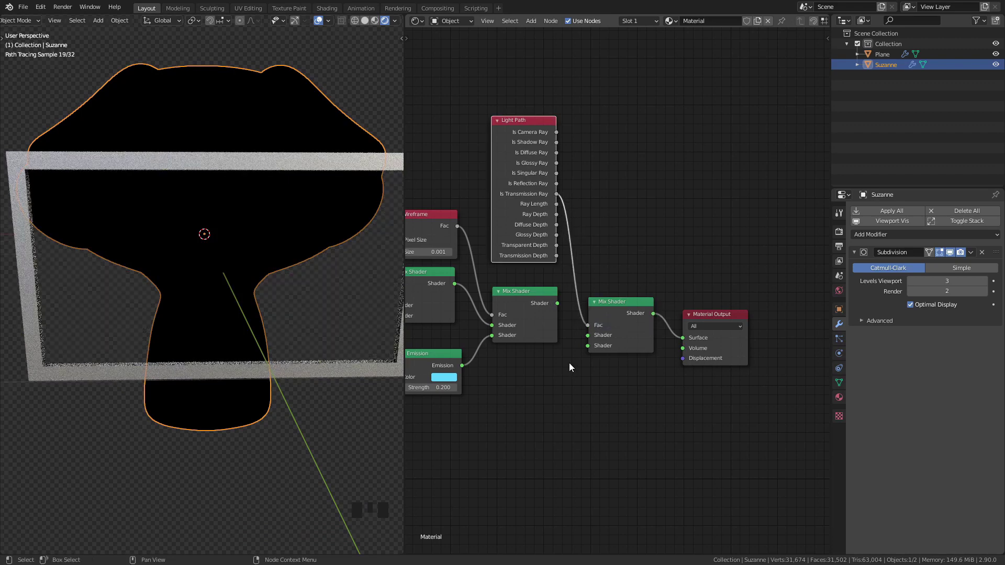
middle_drag(552, 330, 575, 319)
drag(580, 293, 610, 337)
Move the Principled BSDF below the wireframe nodes and connect it to the new Mix Shader's first Shader input
scroll(589, 379, down, 6)
middle_drag(588, 381, 664, 350)
drag(507, 347, 641, 331)
scroll(674, 316, up, 8)
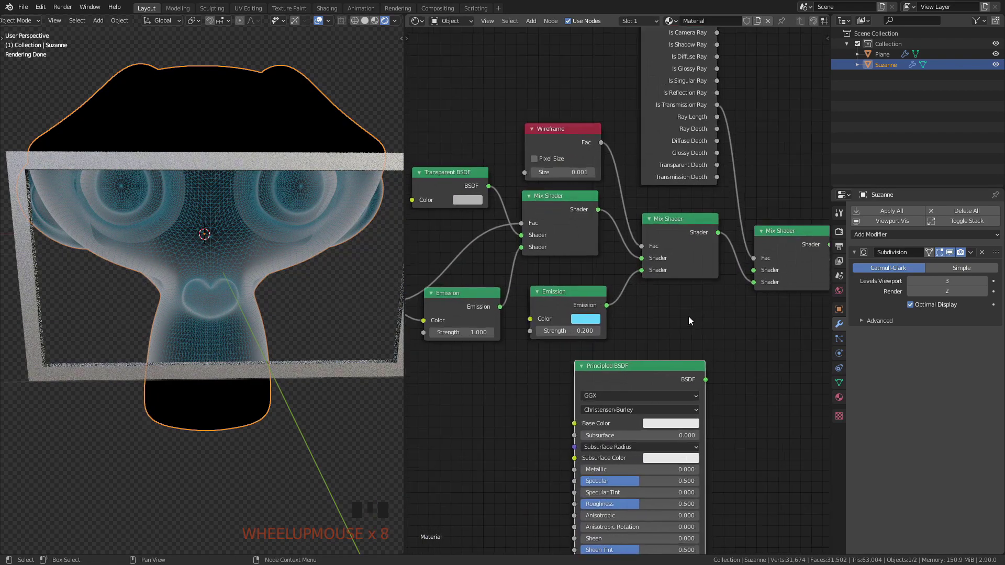
middle_drag(688, 320, 628, 372)
mouse_move(589, 400)
mouse_down()
mouse_move(613, 313)
mouse_move(635, 289)
mouse_move(636, 302)
mouse_up()
Set the Principled BSDF's Base Color to a dark red with hue 0.037 and saturation 0.752
click(565, 443)
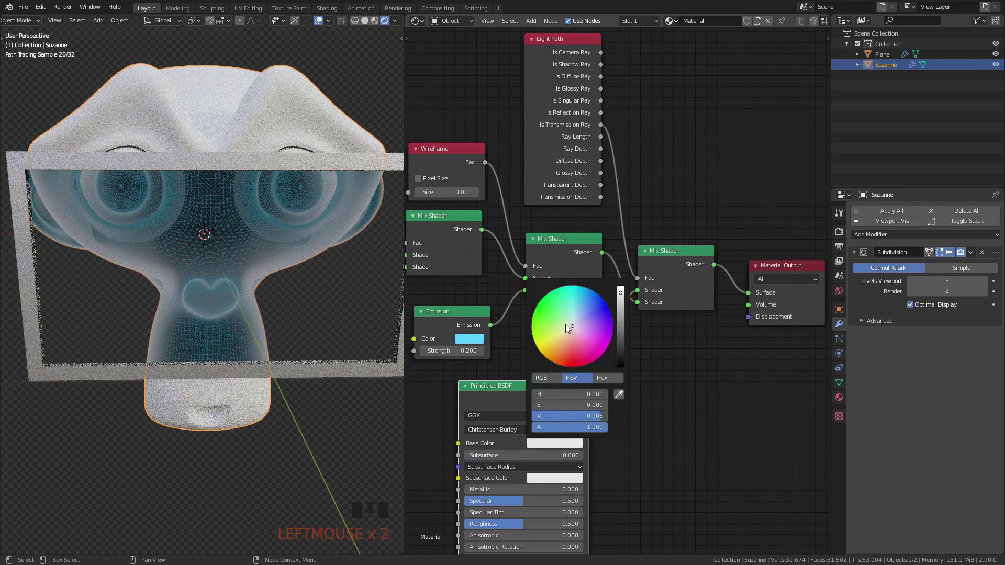
drag(565, 324, 565, 357)
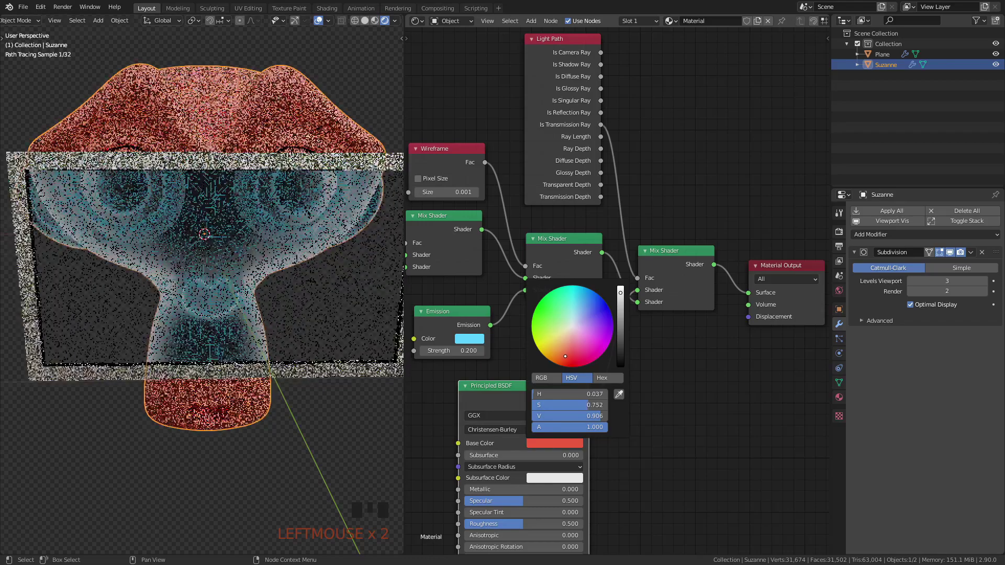
drag(622, 295, 620, 325)
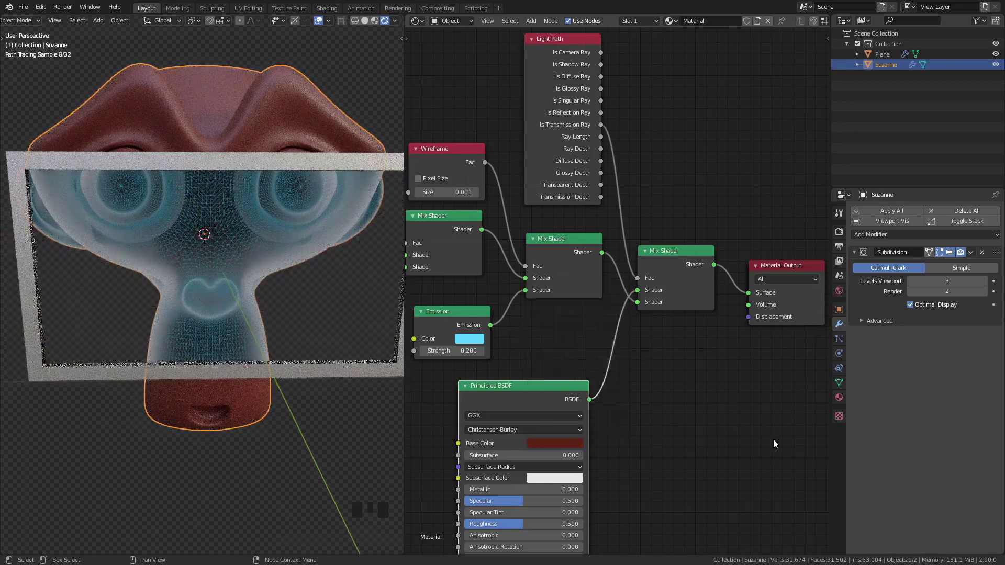
Maximize the 3D viewport and move the framed glass pane across the monkey's face to test the hologram effect
key(ctrl+space)
key(ctrl+z)
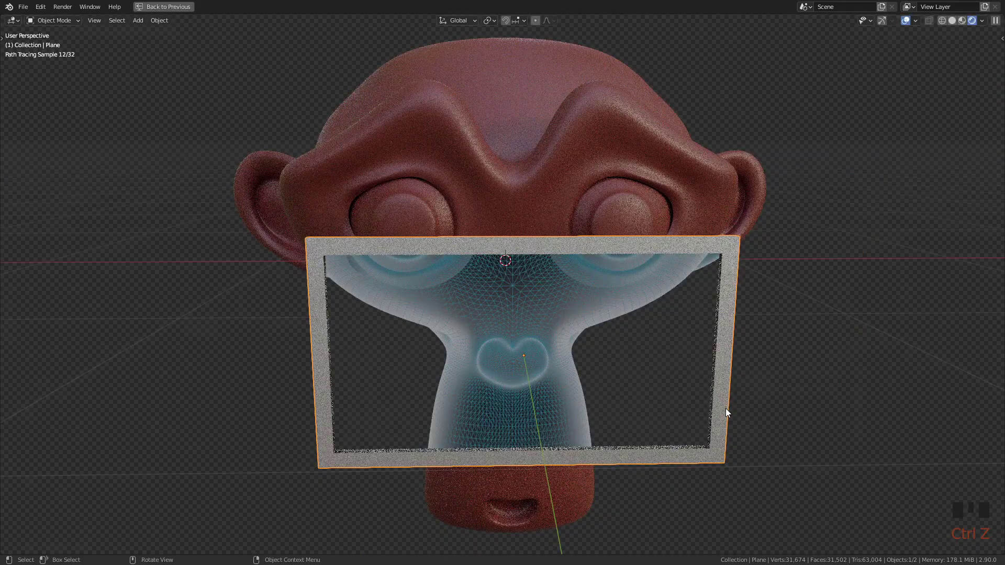
key(g)
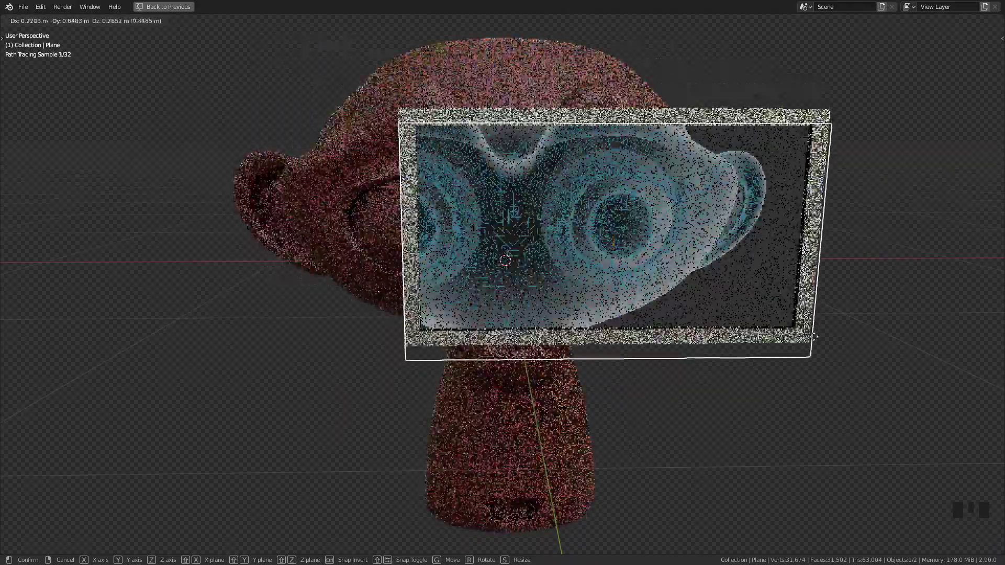
click(796, 410)
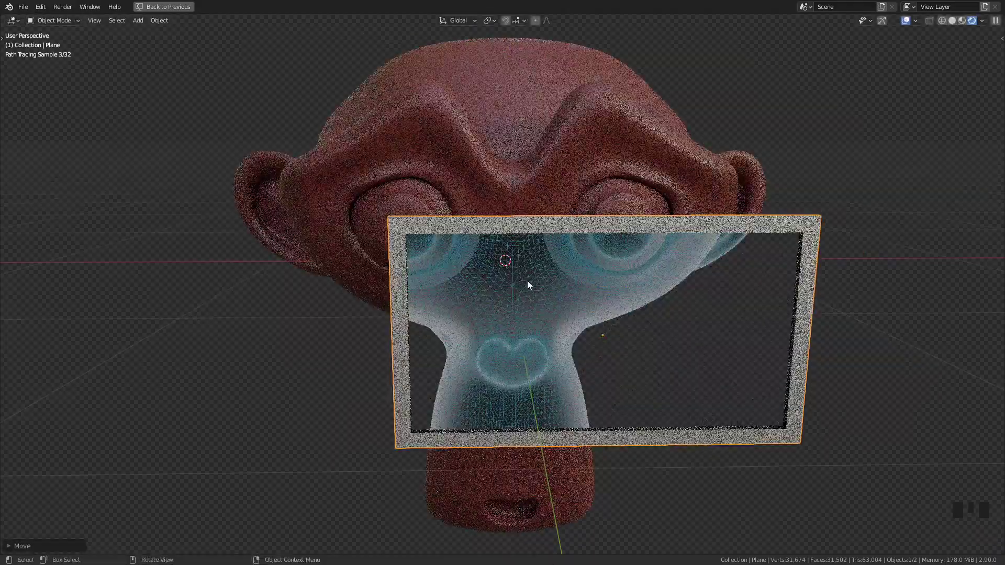
scroll(508, 271, up, 3)
shift+middle_drag(509, 272, 568, 289)
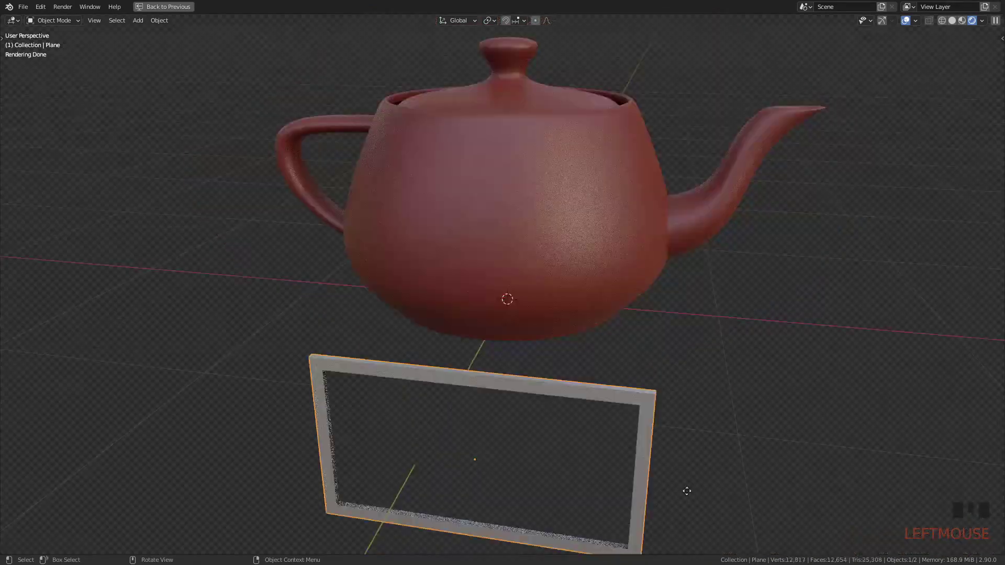
Move the framed glass pane up in front of the teapot's lid and upper body and inspect the wireframe up close
key(g)
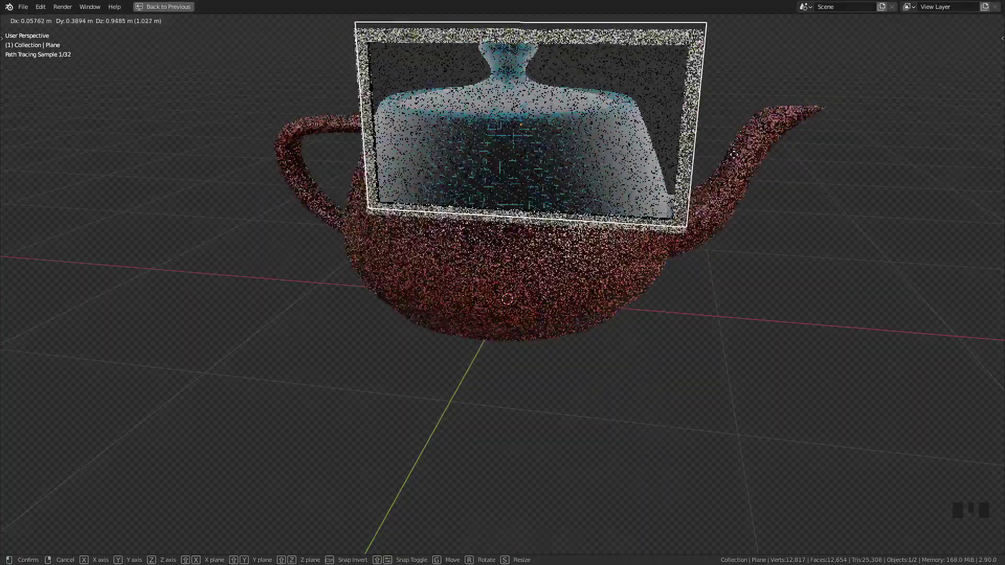
click(718, 155)
scroll(585, 110, up, 3)
scroll(585, 110, up, 2)
shift+middle_drag(585, 110, 692, 490)
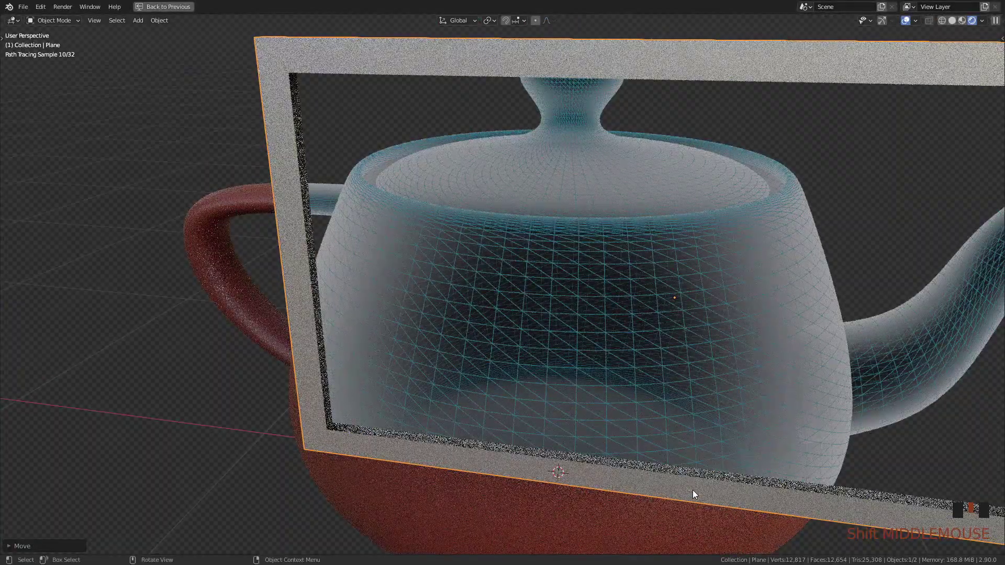